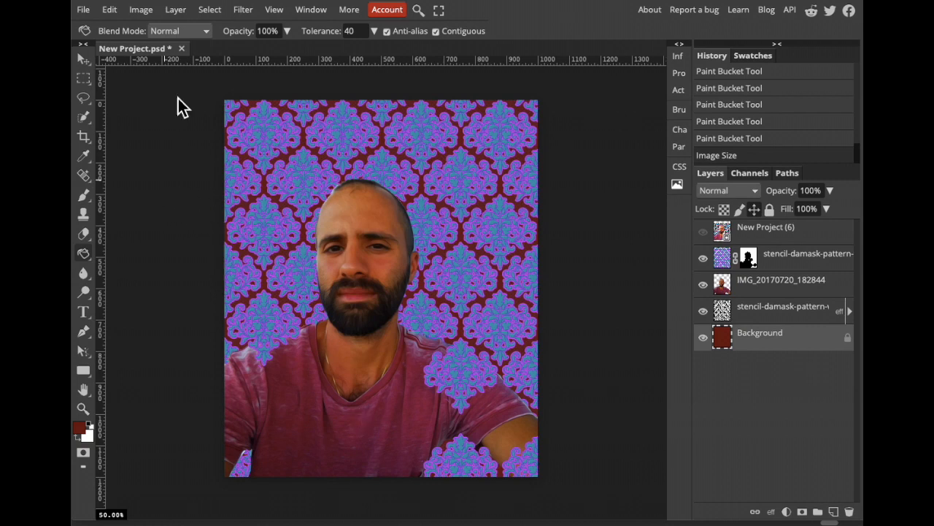
Open the image size settings of the finished portrait project
click(139, 9)
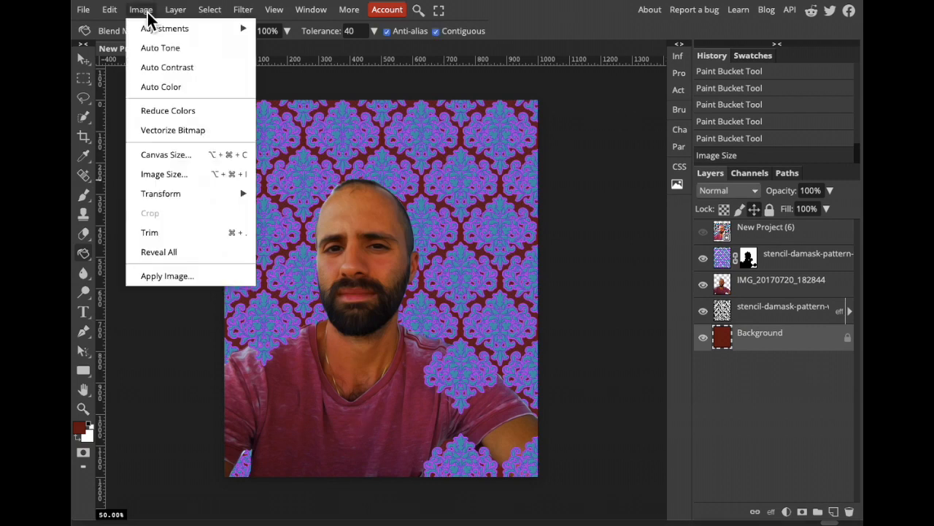
click(169, 173)
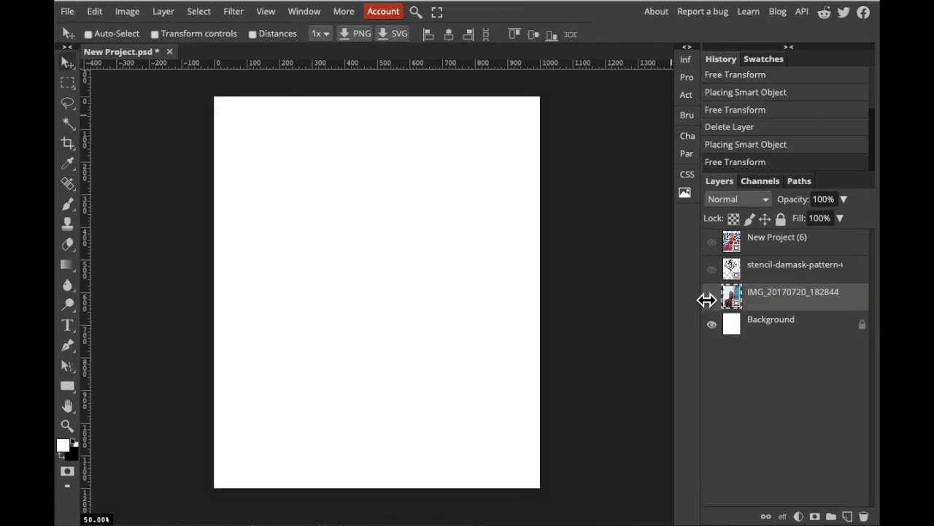
Make the stencil-damask-pattern layer visible and keep the IMG_20170720_182844 photo layer hidden
click(712, 297)
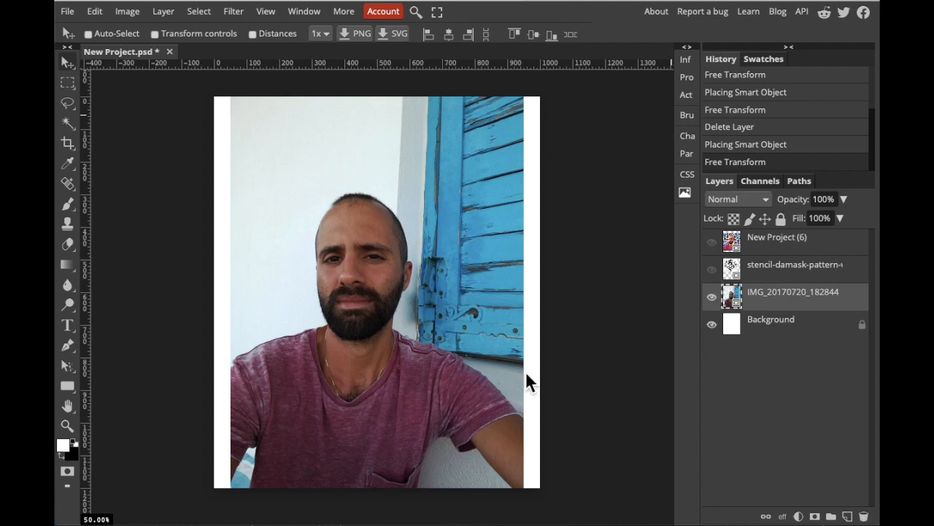
click(711, 269)
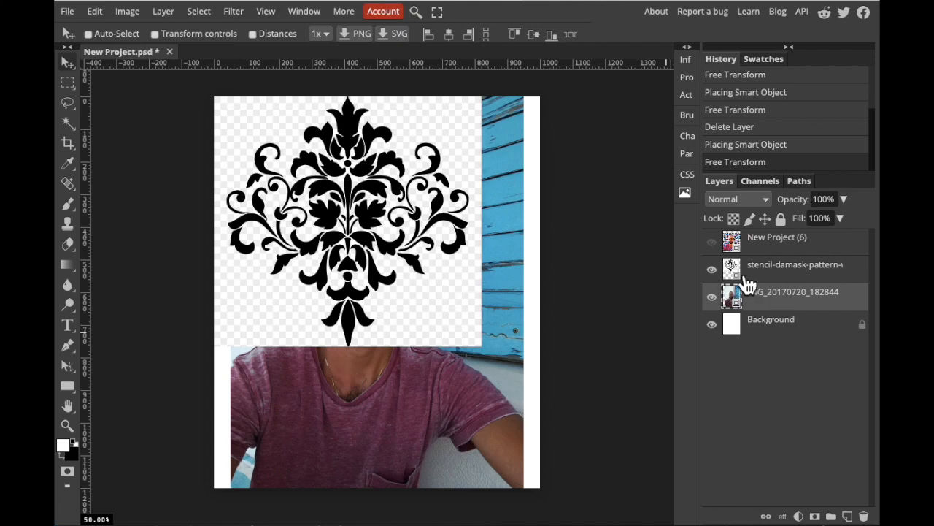
click(715, 297)
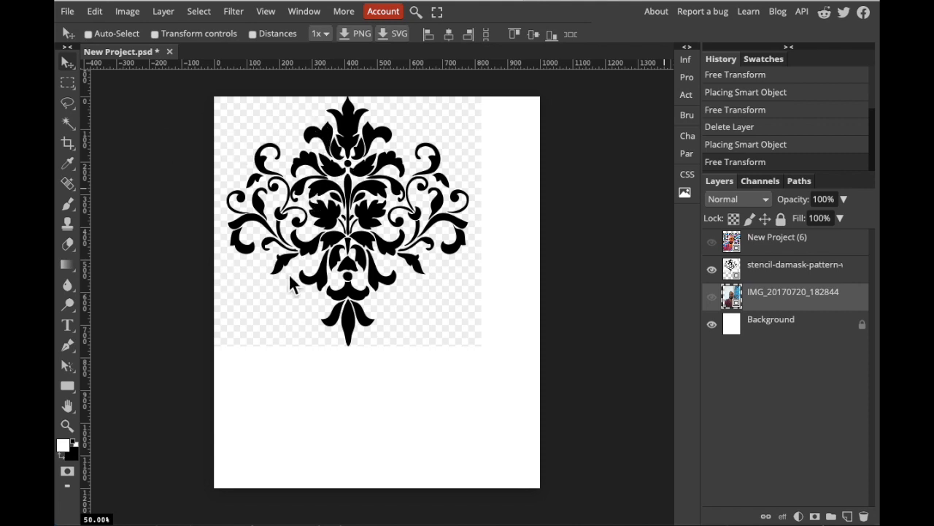
Fill the Background layer with red c31818 using the Paint Bucket Tool
click(778, 334)
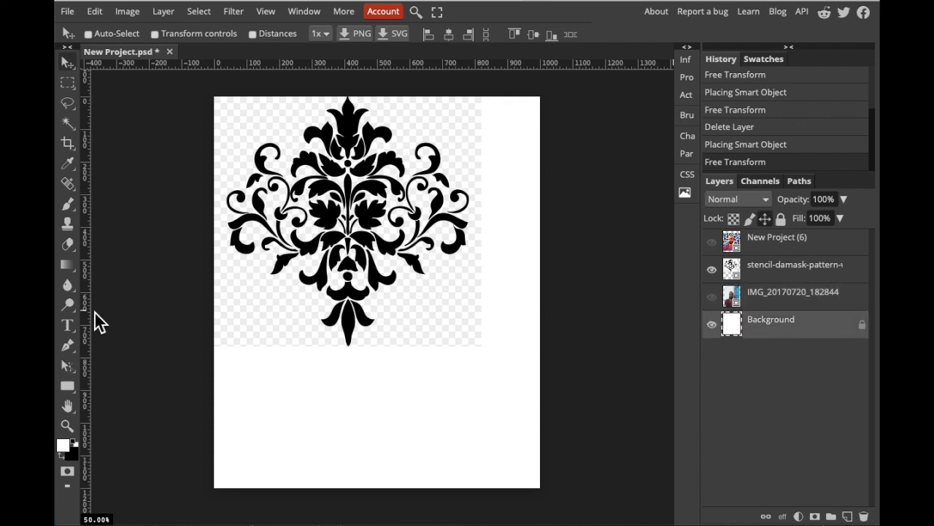
click(73, 454)
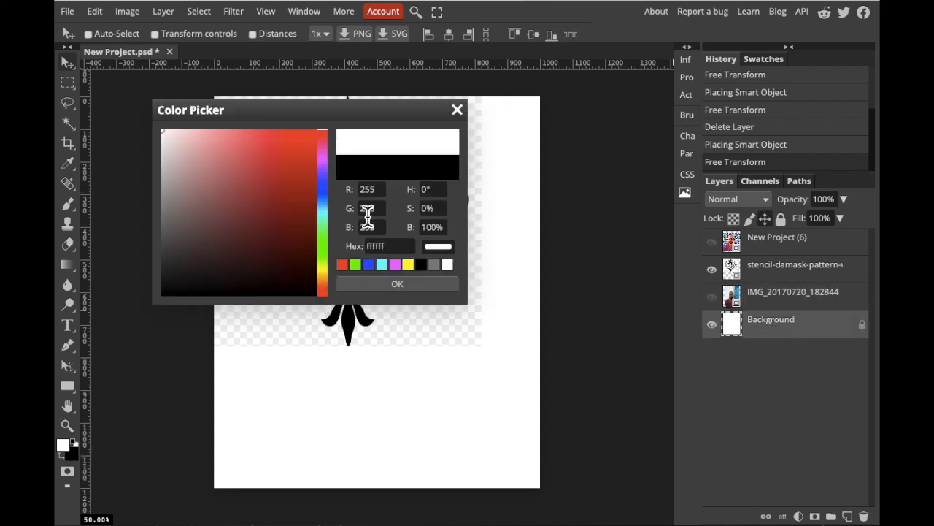
click(298, 168)
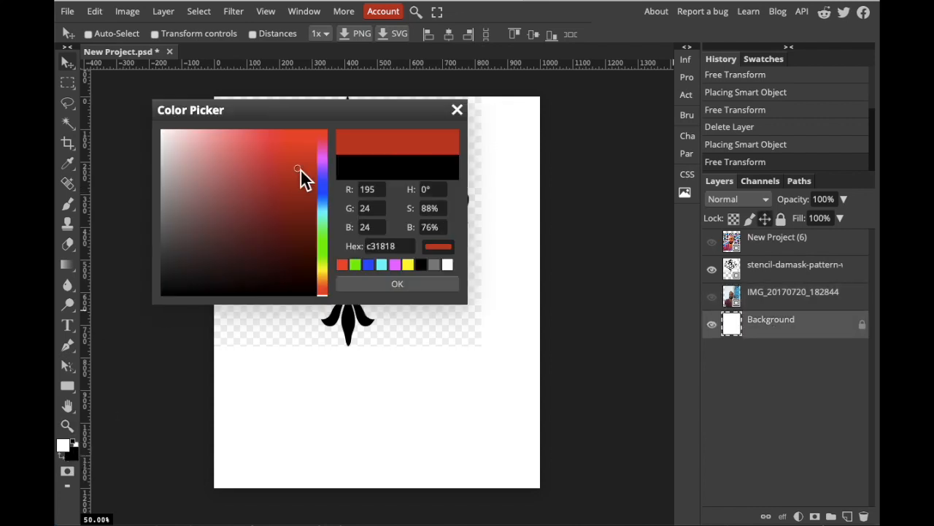
click(367, 284)
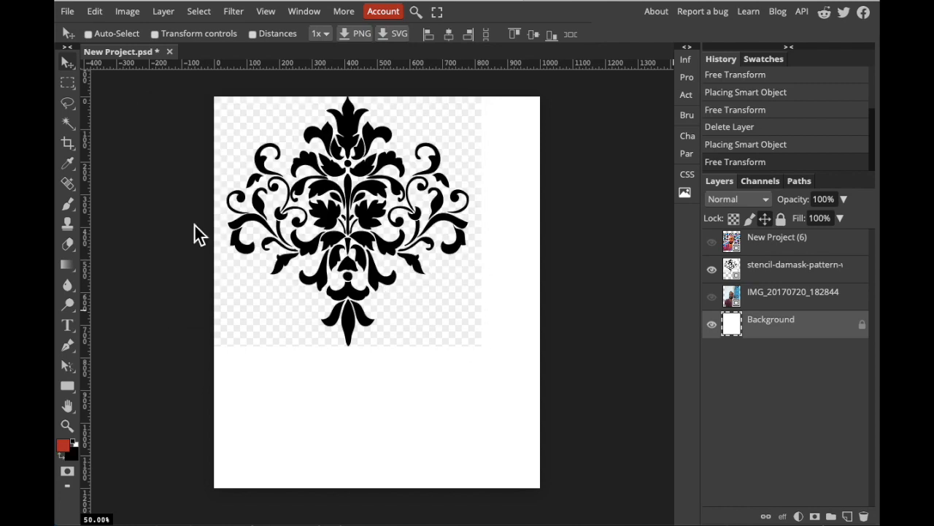
right_click(81, 257)
click(120, 265)
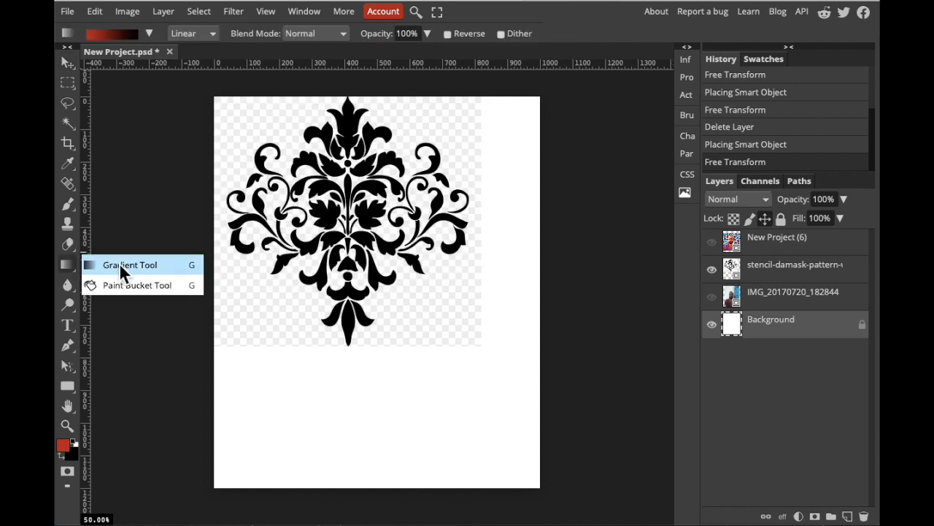
click(132, 285)
click(354, 426)
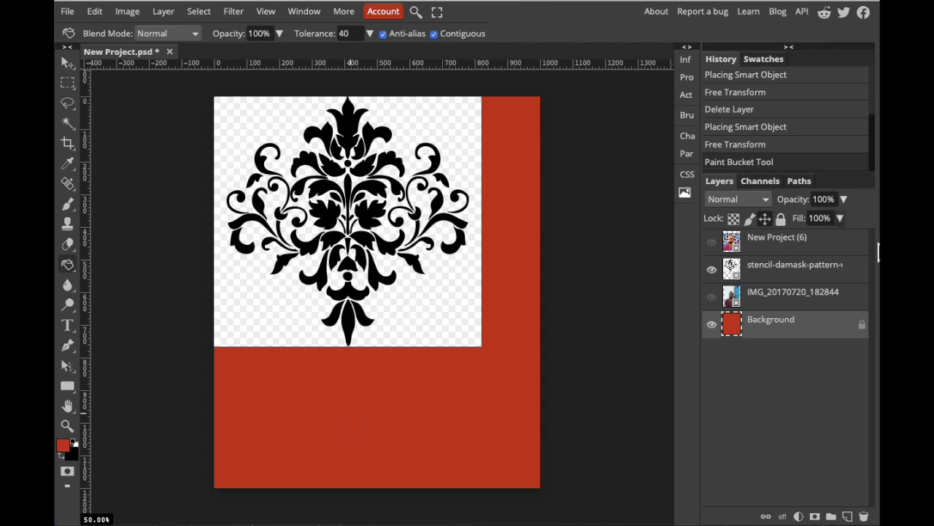
Rasterize the stencil-damask-pattern layer
click(781, 266)
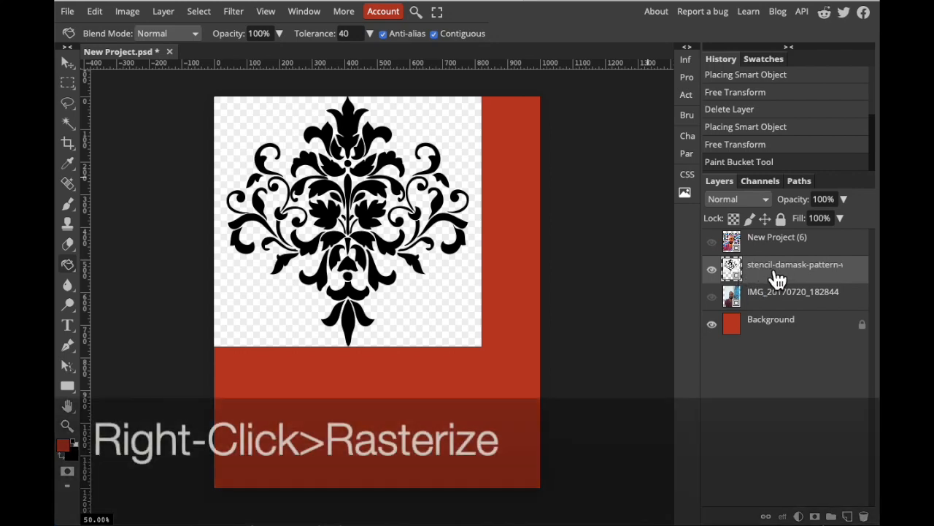
right_click(778, 280)
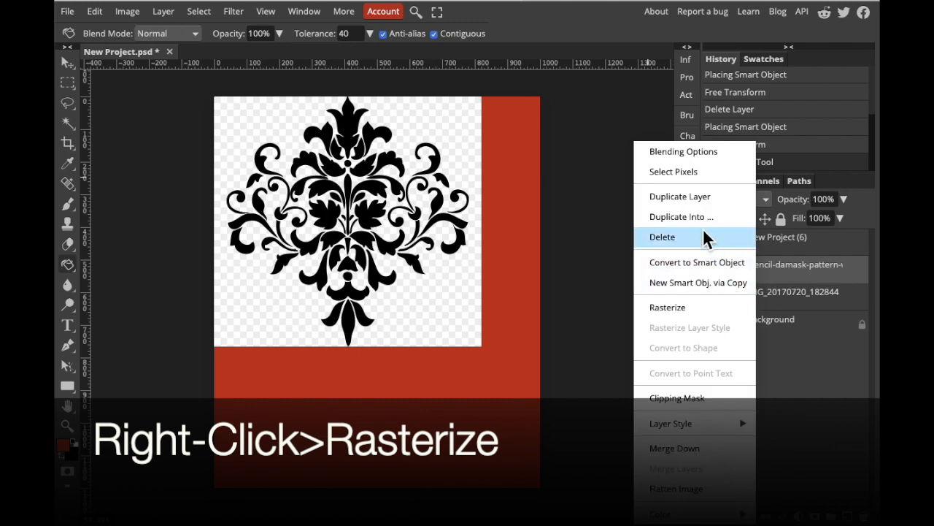
click(677, 315)
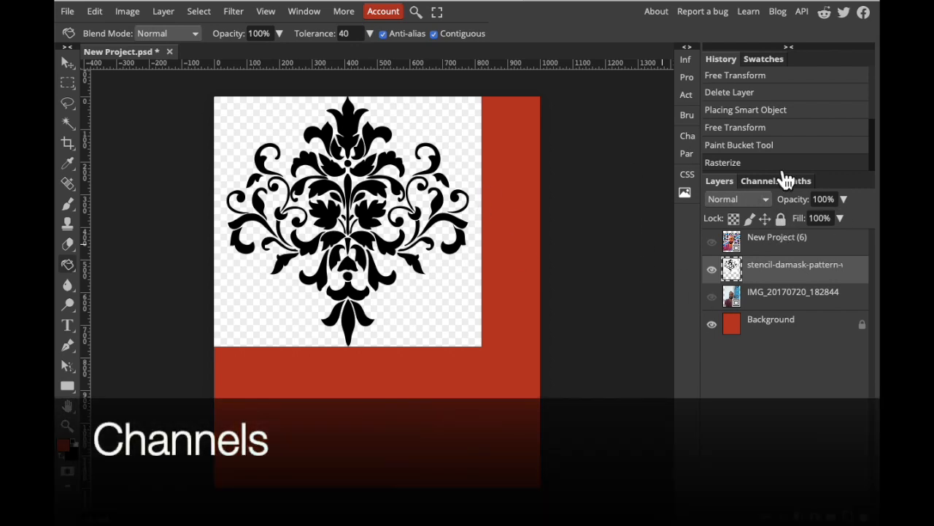
Remove the light checkered backdrop from the damask layer by loading the RGB channel as a selection, clearing it and deselecting
click(757, 184)
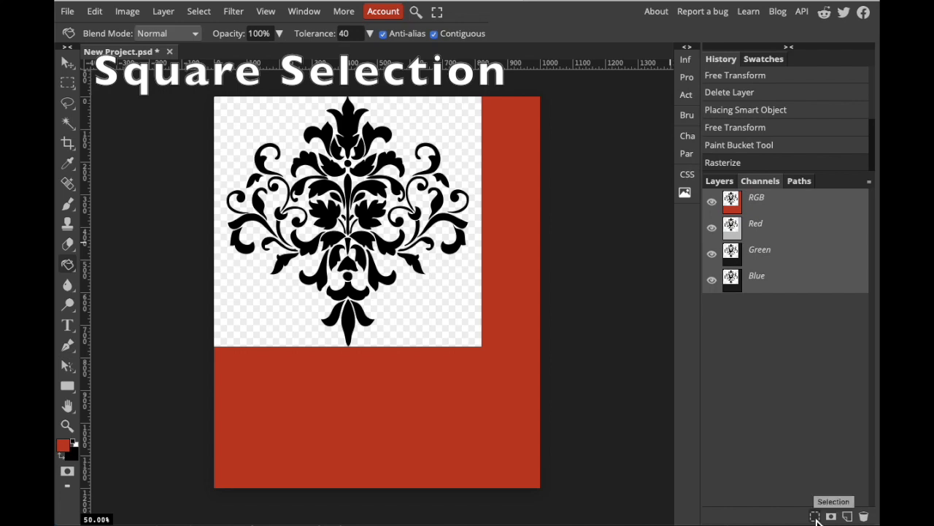
click(815, 516)
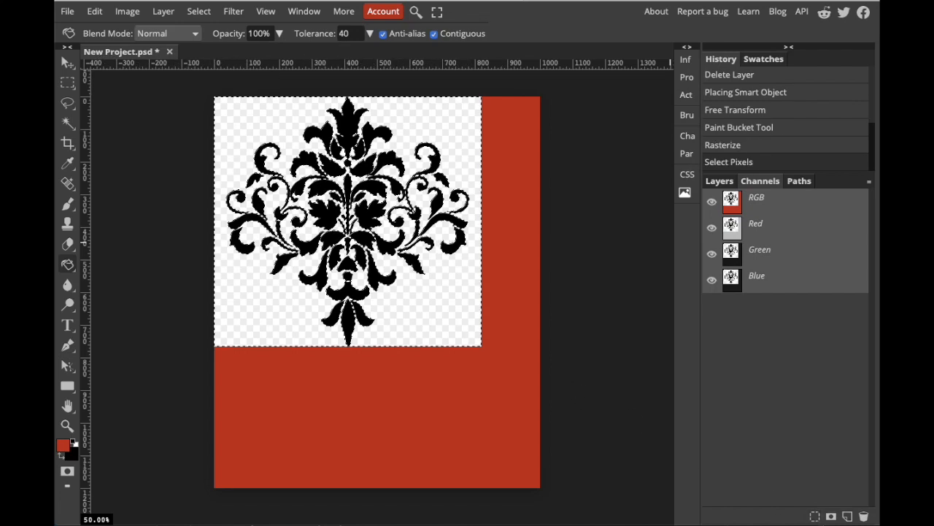
key(Delete)
click(717, 182)
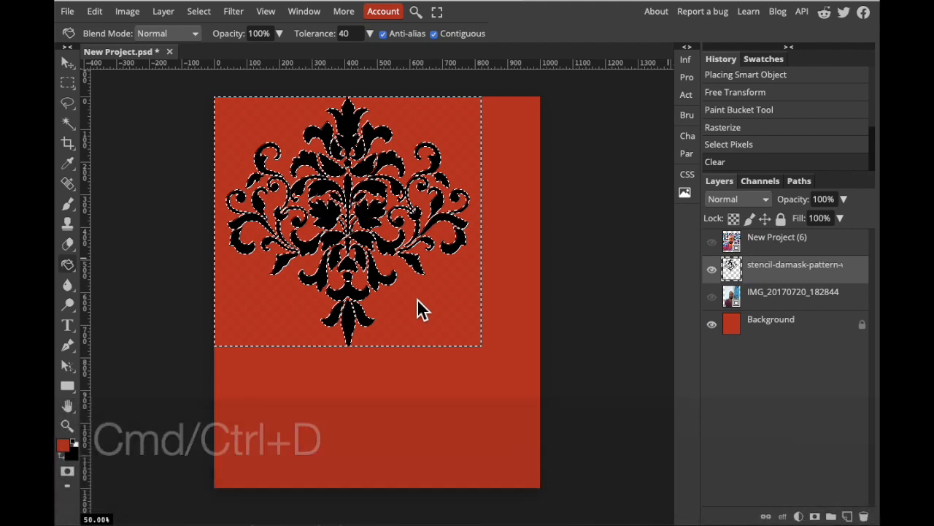
key(ctrl+d)
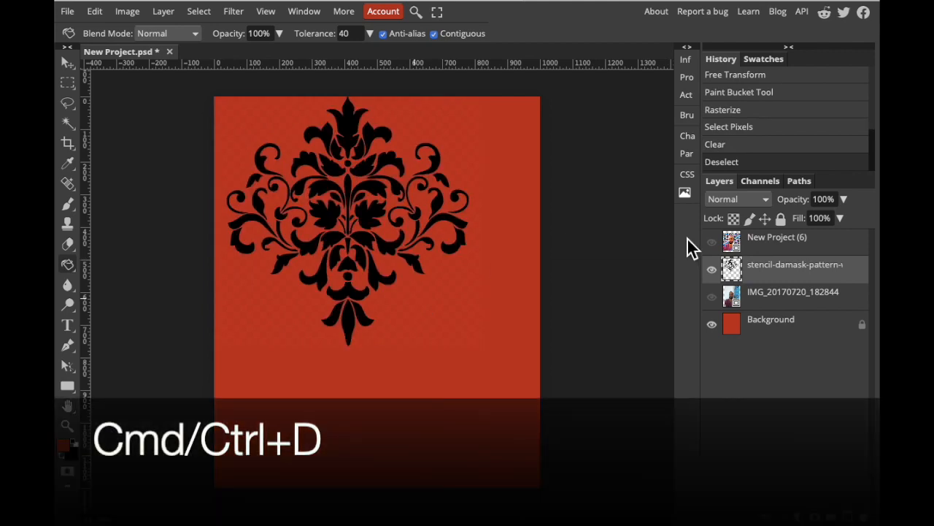
Add a Stroke effect in purple b90ce4 around the damask motif on the stencil layer
key(v)
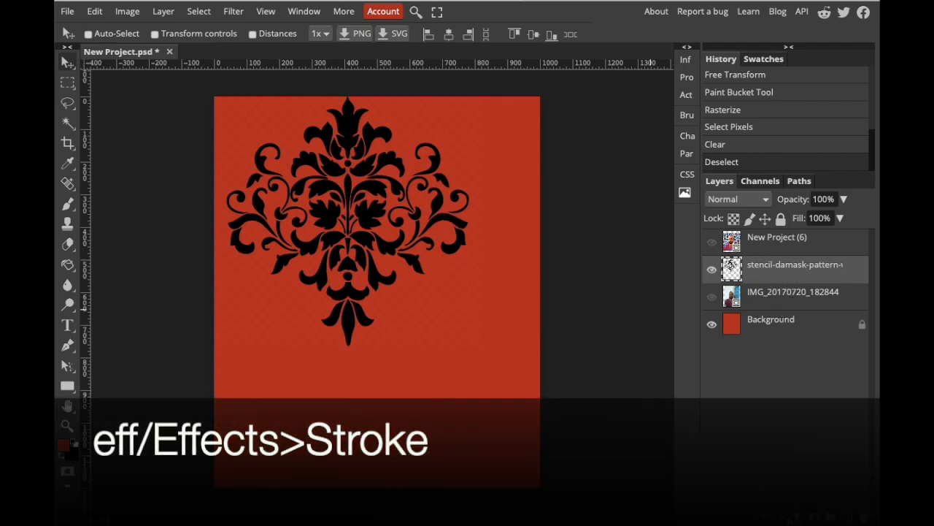
click(779, 516)
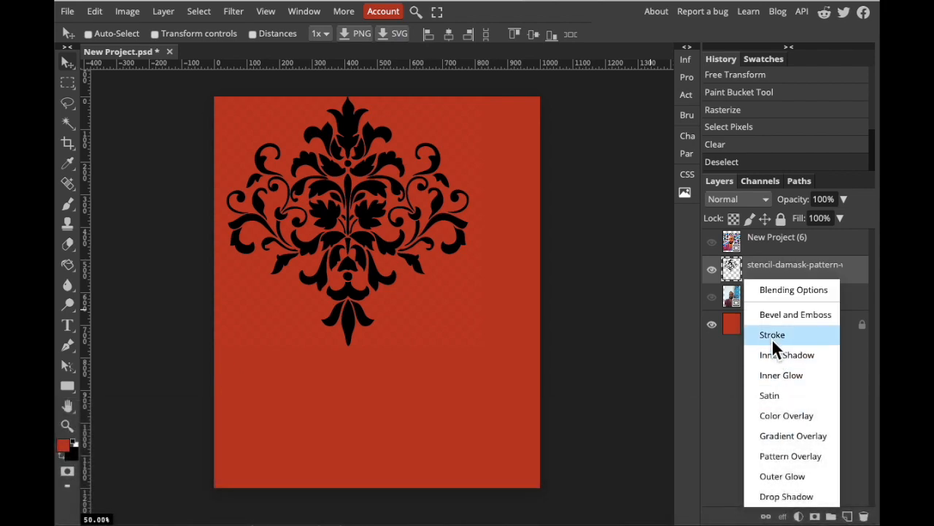
click(772, 337)
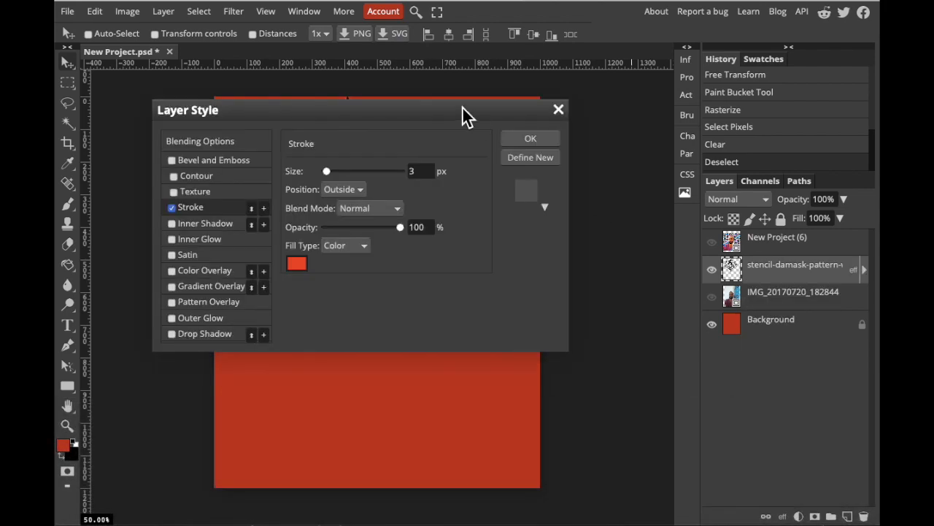
mouse_move(402, 119)
mouse_down()
mouse_move(731, 64)
mouse_move(731, 56)
mouse_up()
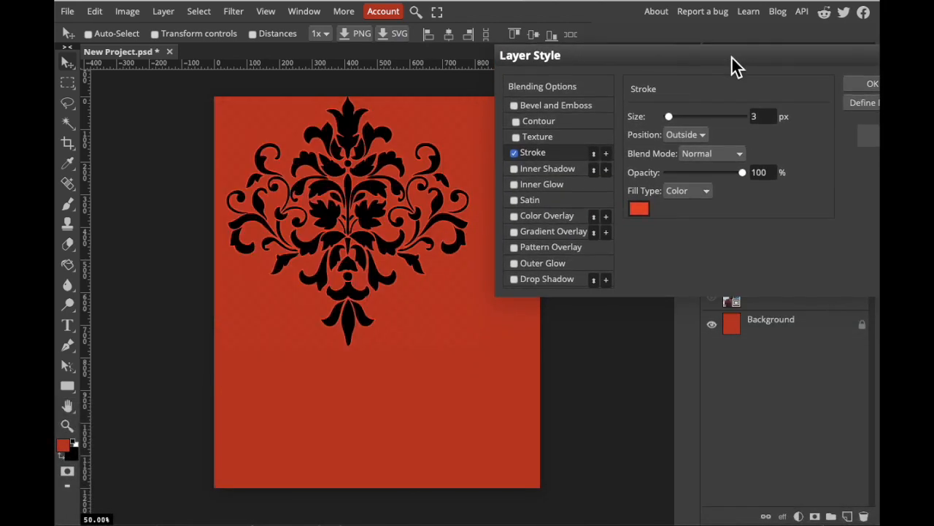
click(646, 213)
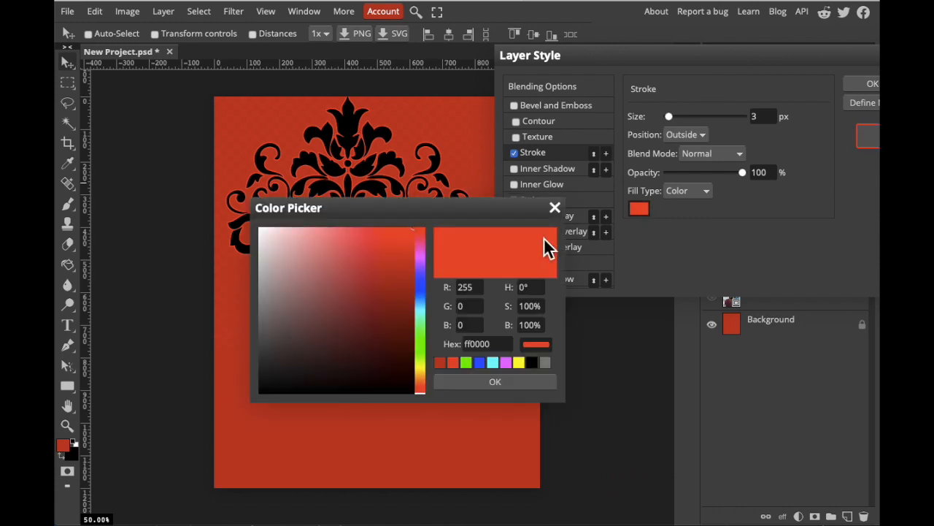
click(422, 261)
click(407, 245)
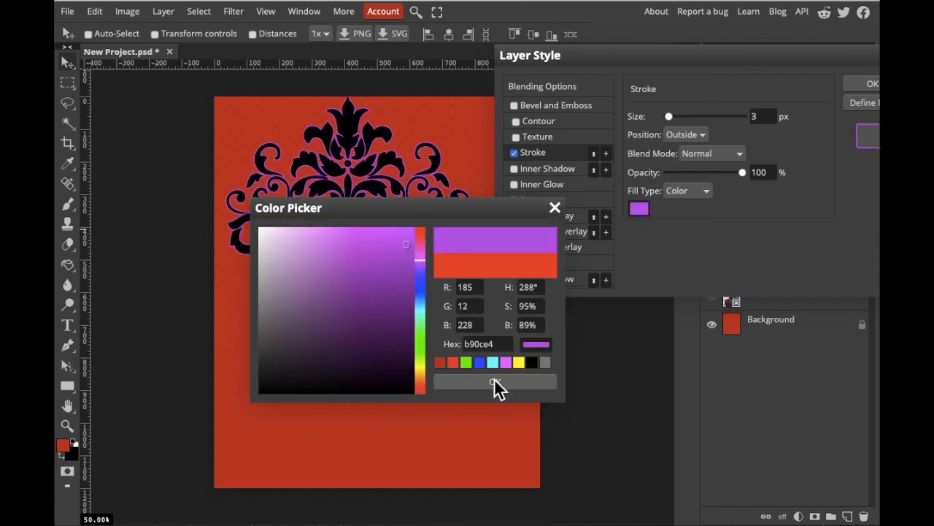
click(494, 381)
click(873, 84)
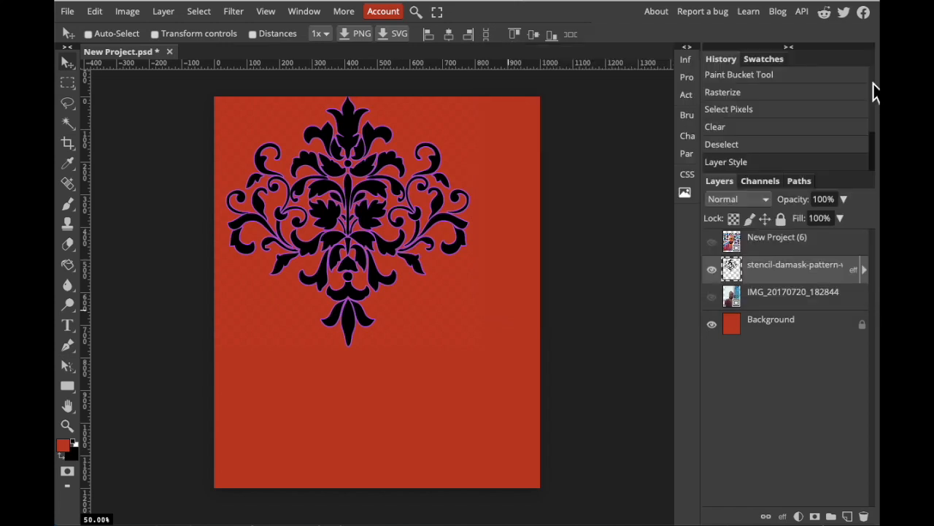
Hide the Background layer and add a teal-blue Color Overlay effect to the damask motif
click(725, 332)
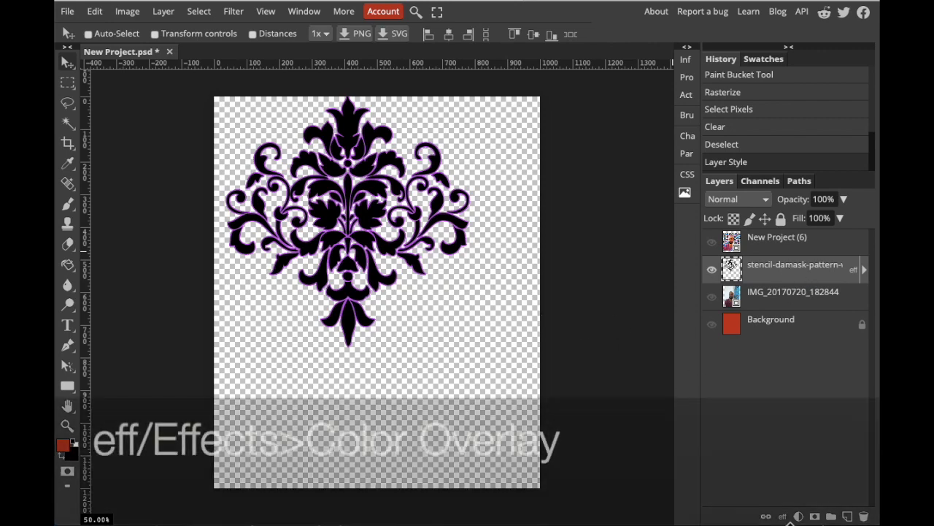
click(785, 516)
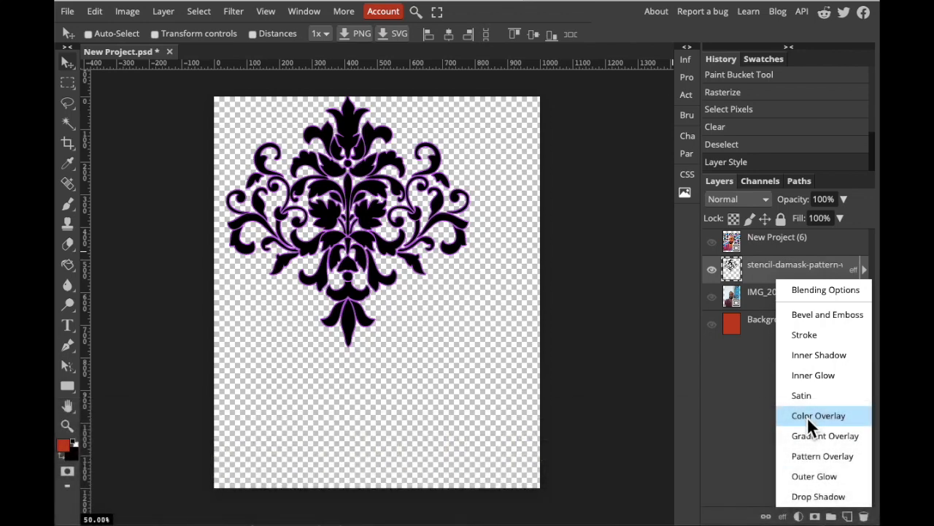
click(807, 417)
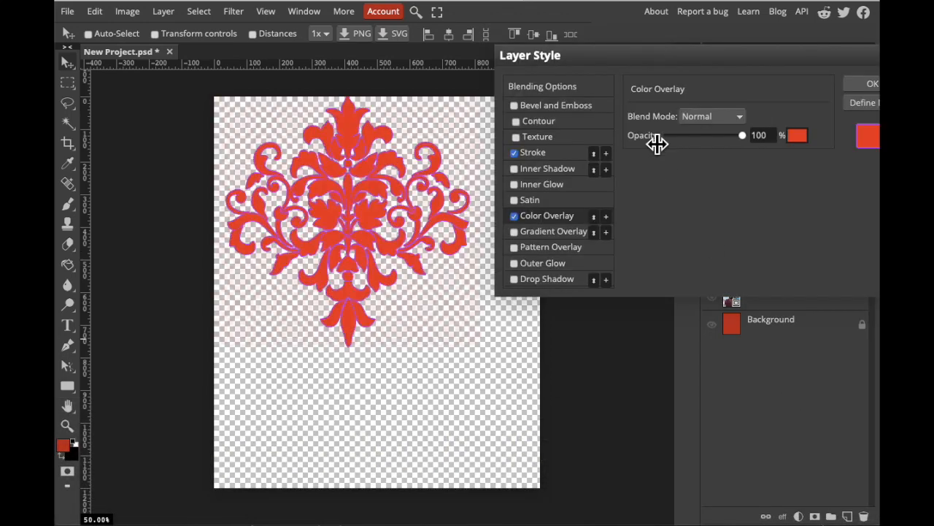
click(797, 136)
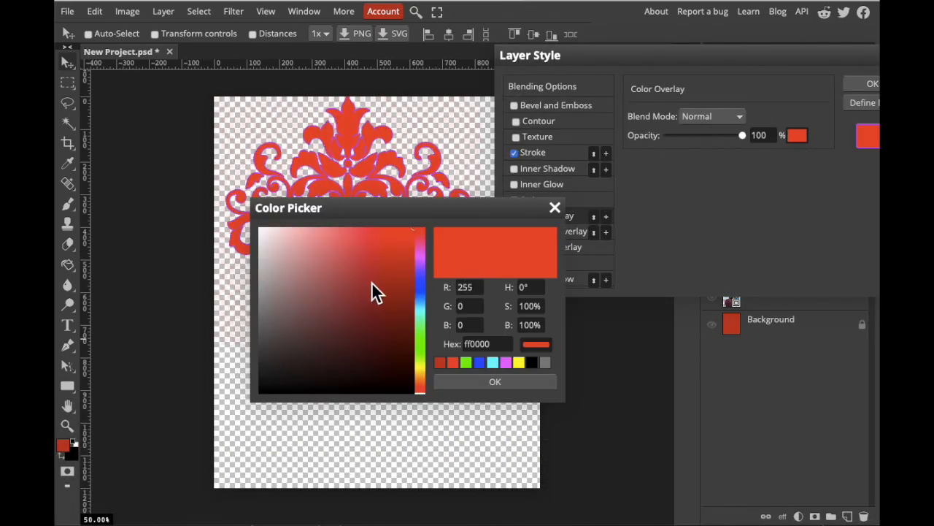
click(421, 305)
drag(392, 217, 650, 218)
click(648, 301)
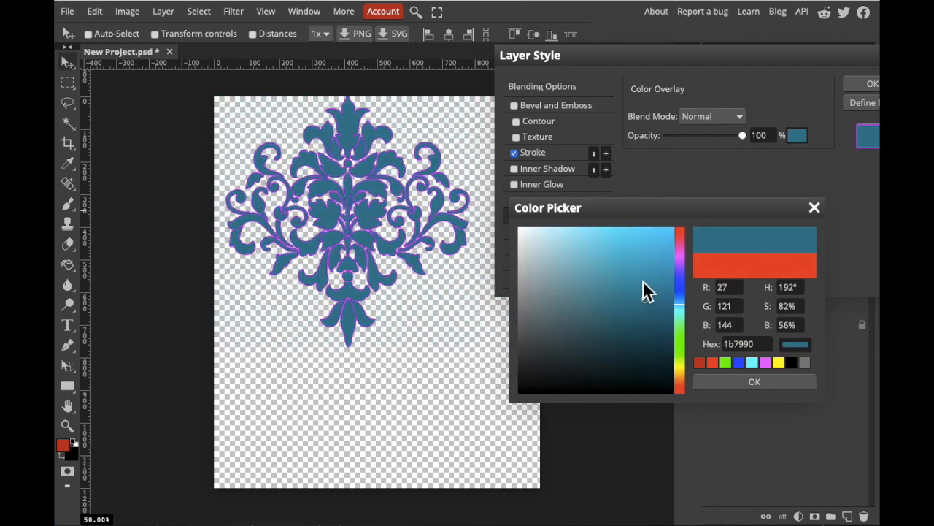
click(639, 279)
click(754, 382)
Slightly increase the size of the damask motif's purple stroke and apply the layer style
click(536, 154)
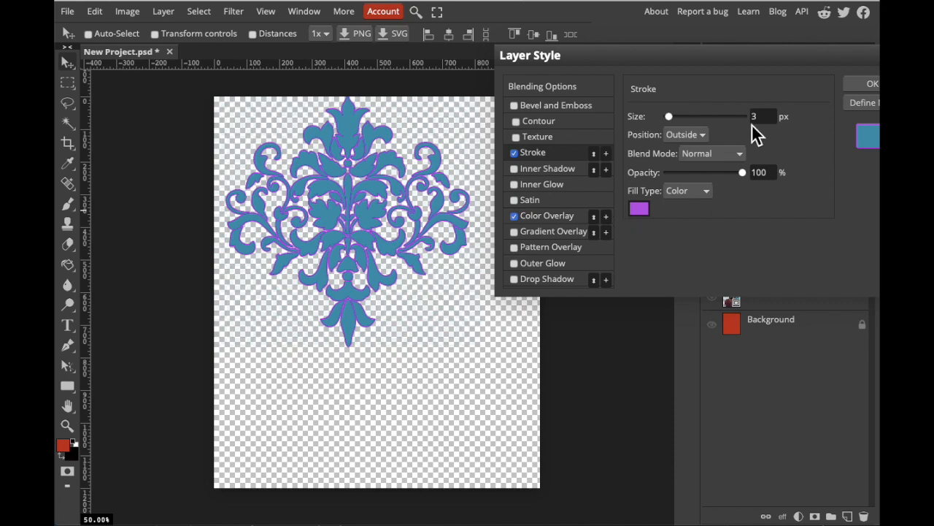
drag(672, 117, 676, 117)
click(872, 83)
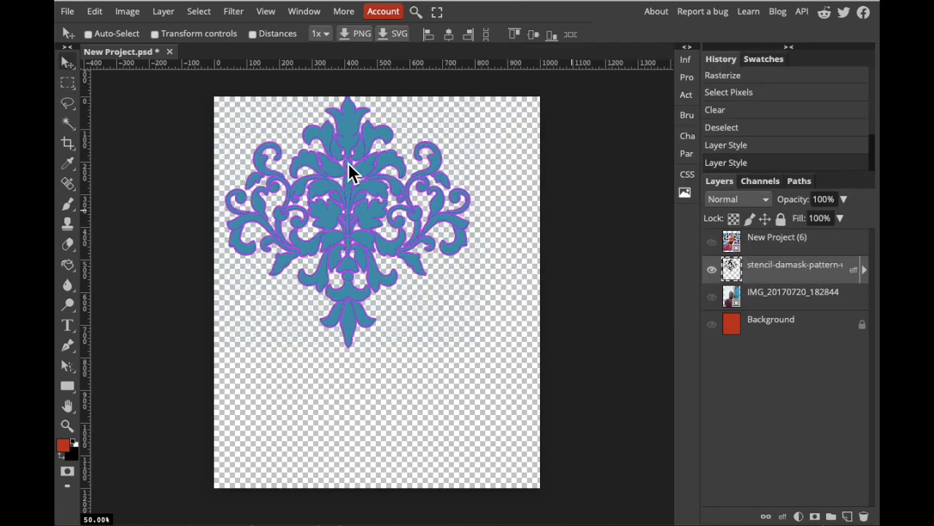
Turn on transform controls and scale the damask motif to about 35.6% in the canvas's upper-left corner
click(155, 35)
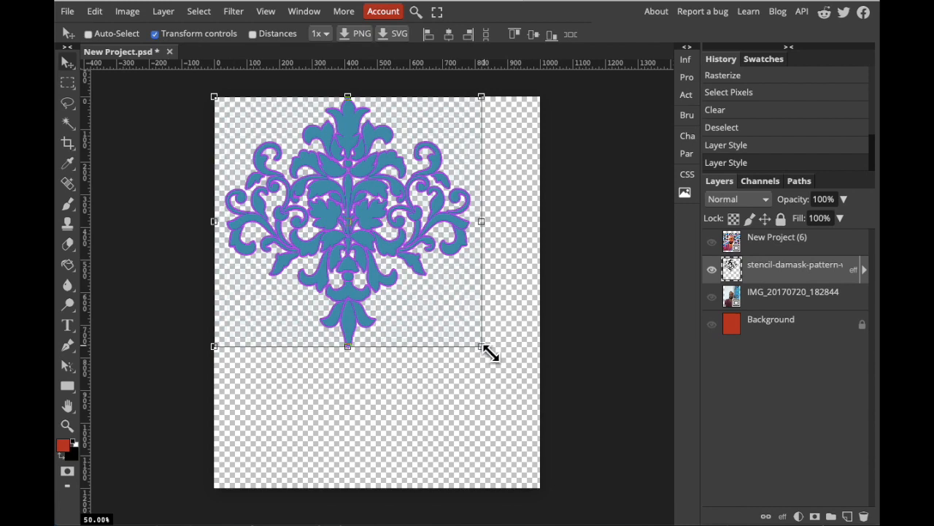
drag(487, 351, 309, 187)
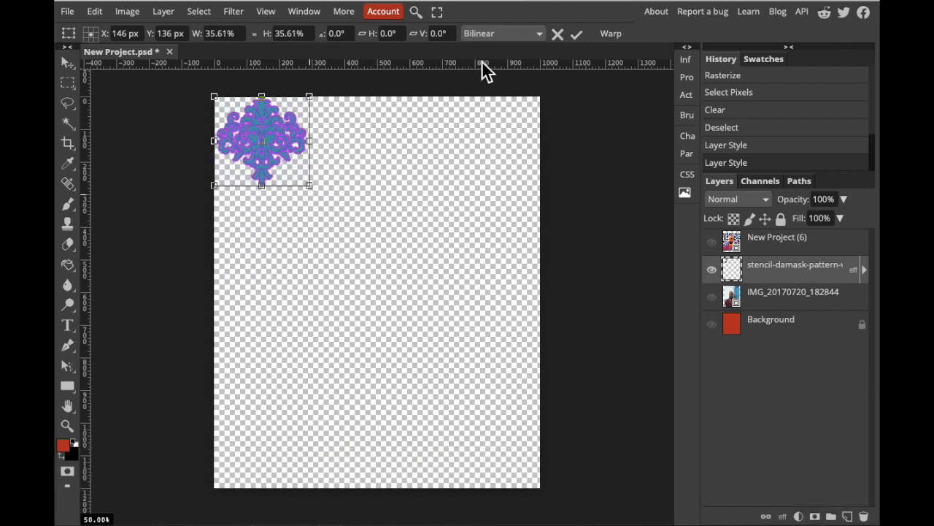
click(576, 36)
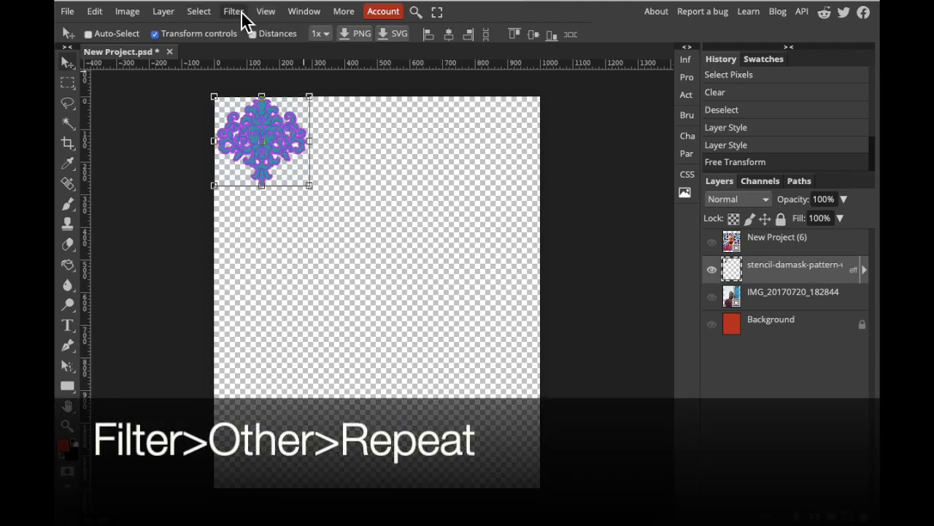
Tile the damask motif with the Repeat filter at 86% scale, 50% row shift and reduced vertical spacing to close the row gaps
click(243, 11)
mouse_move(286, 280)
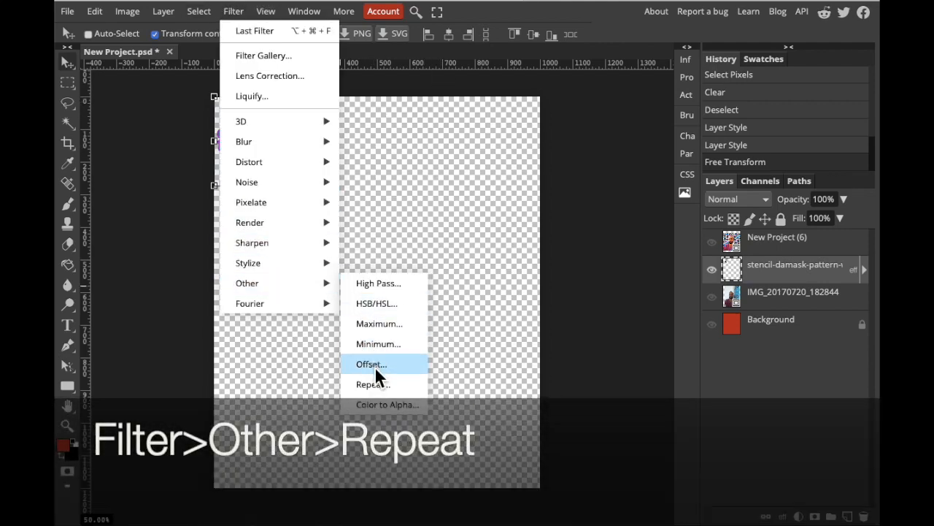
click(379, 387)
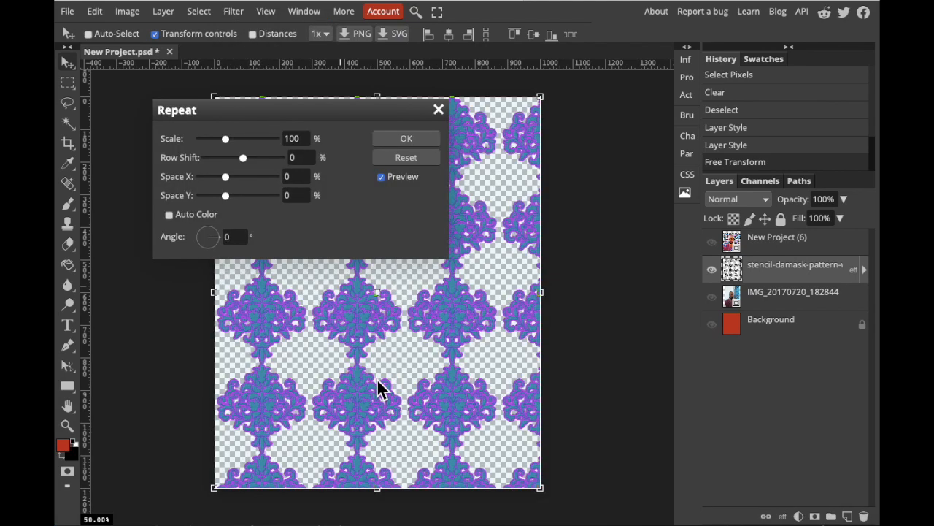
drag(294, 109, 666, 61)
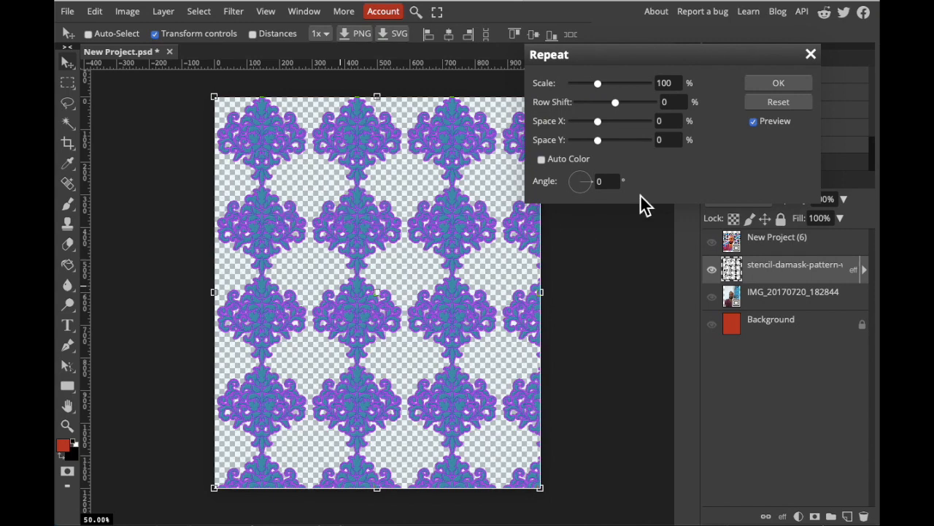
drag(598, 85, 665, 106)
click(616, 103)
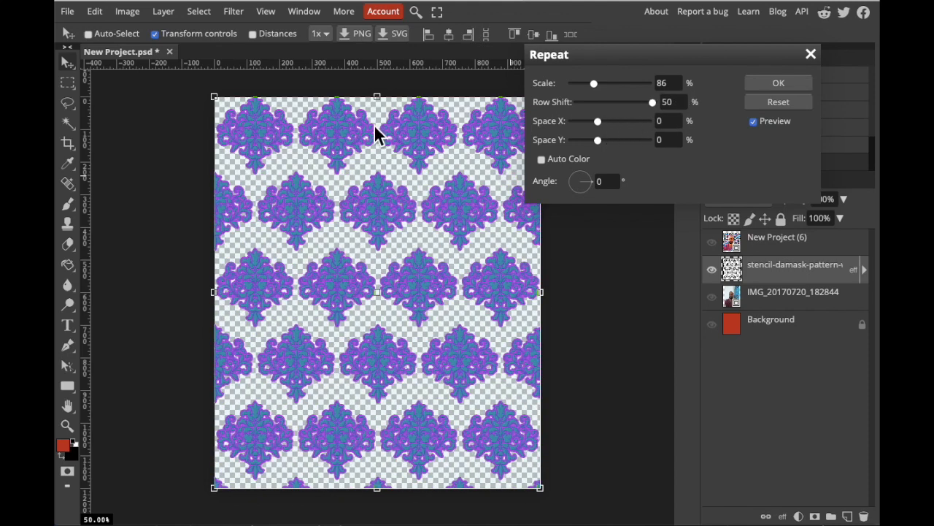
drag(601, 141, 589, 141)
click(778, 84)
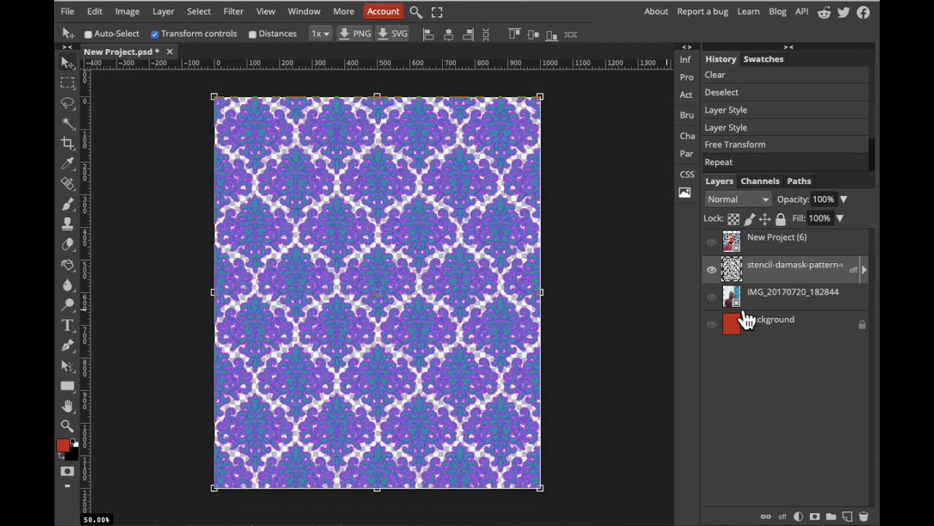
Show only the IMG_20170720_182844 photo layer and scale the photo up proportionally to span the full canvas width
click(712, 270)
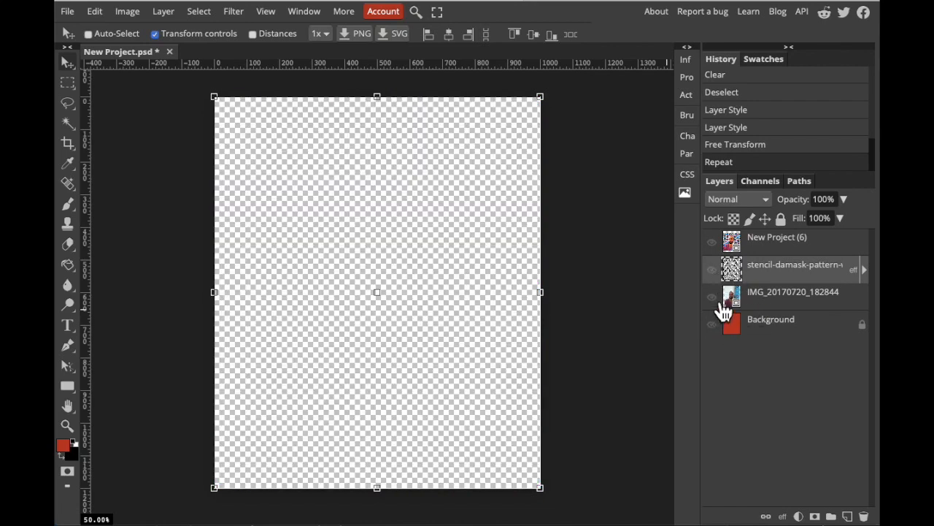
click(714, 300)
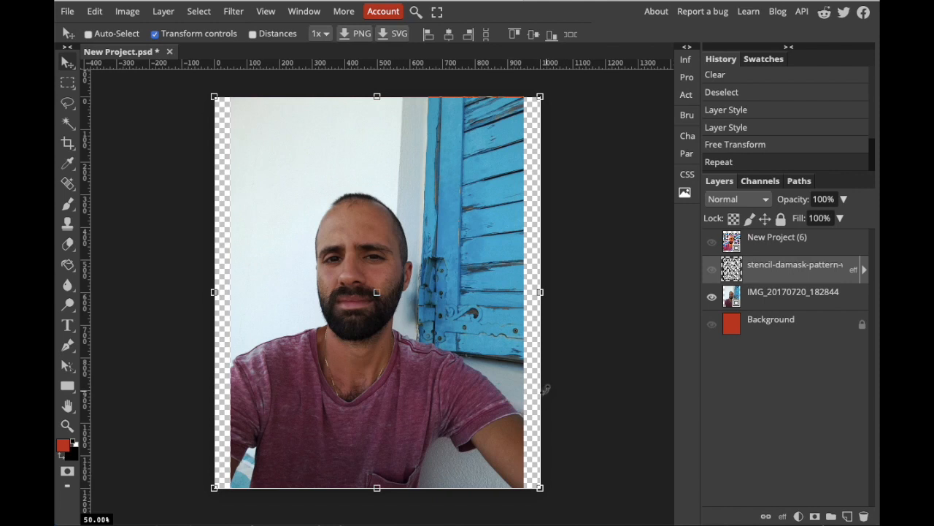
key(ctrl+t)
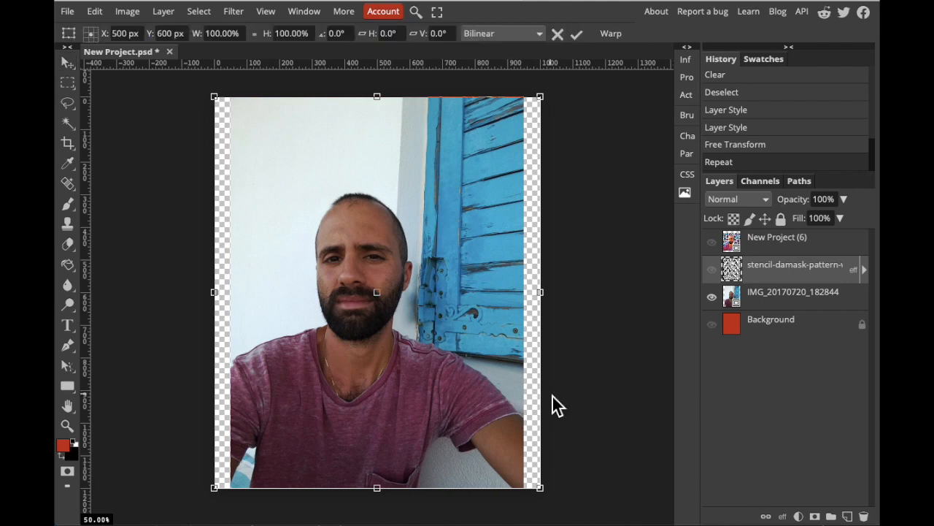
click(73, 66)
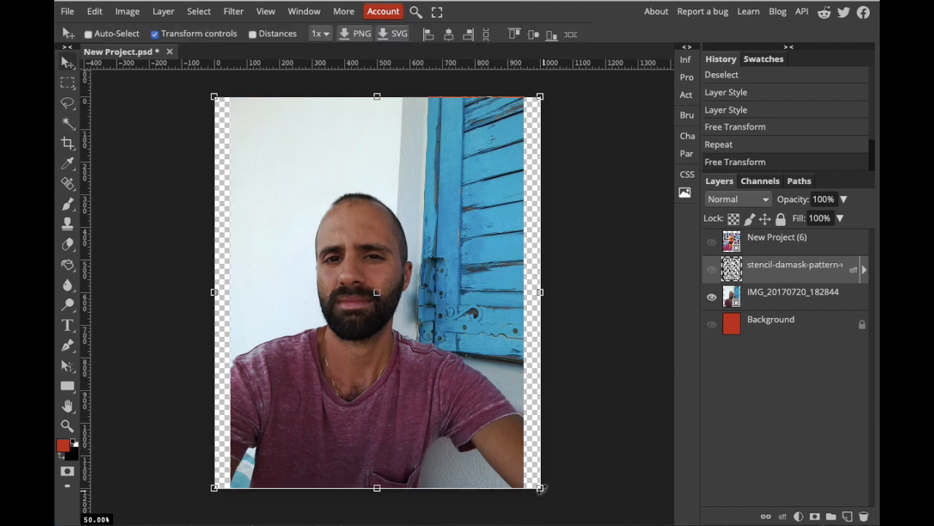
click(781, 303)
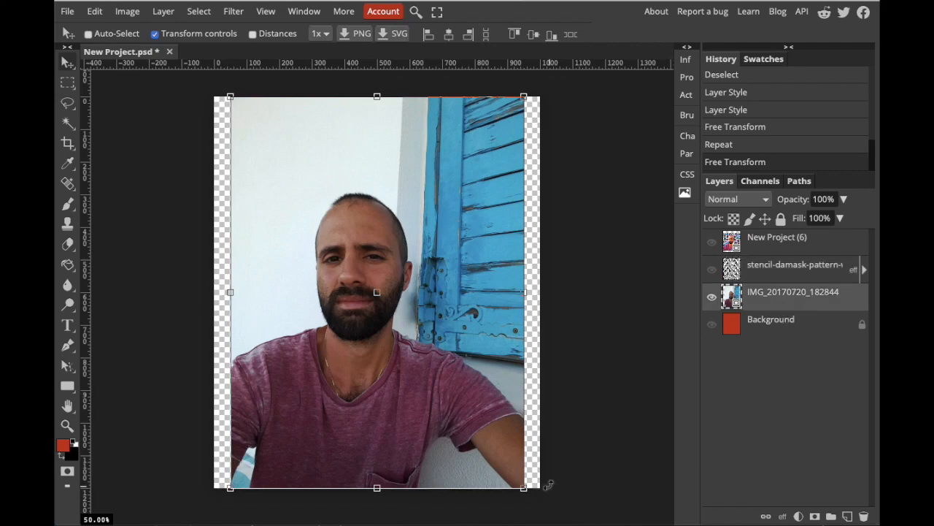
drag(527, 495, 544, 507)
key(Return)
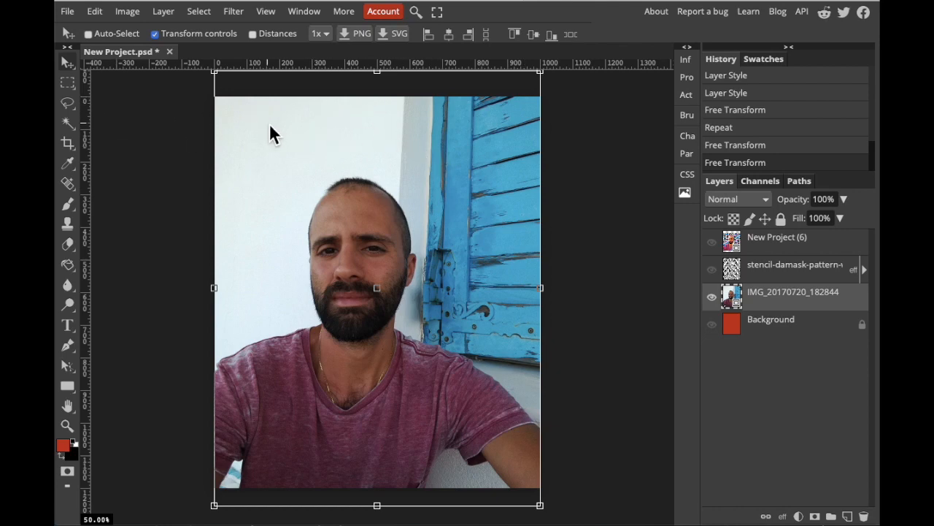
Select the white wall behind the man with Quick Selection and subtract his head and body from the selection
click(70, 124)
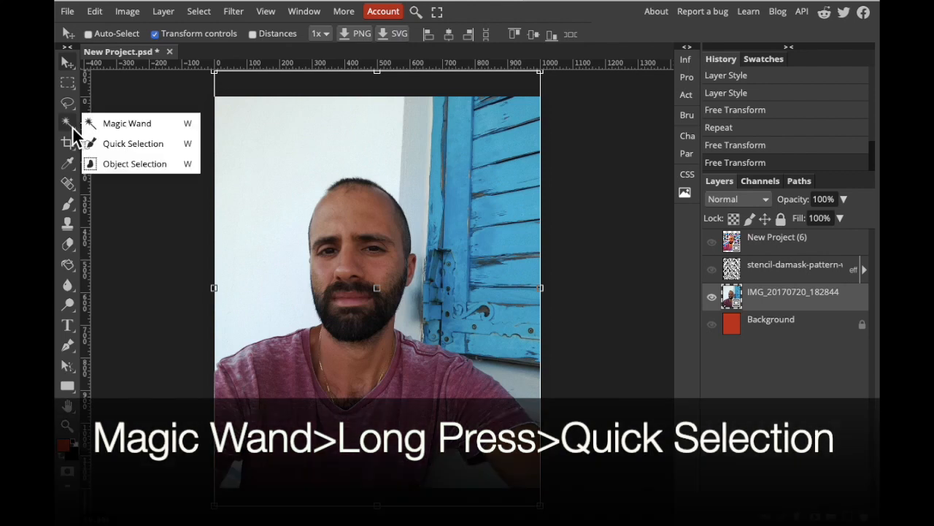
click(66, 124)
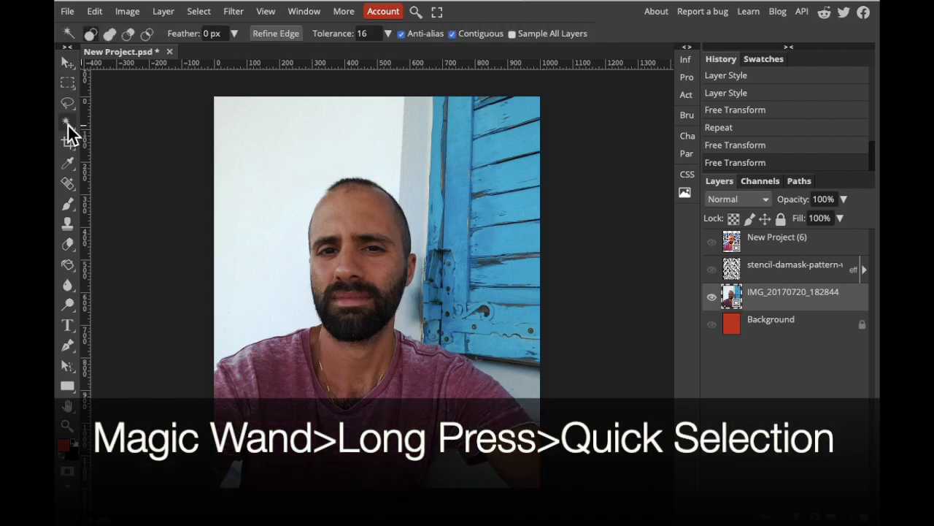
click(69, 126)
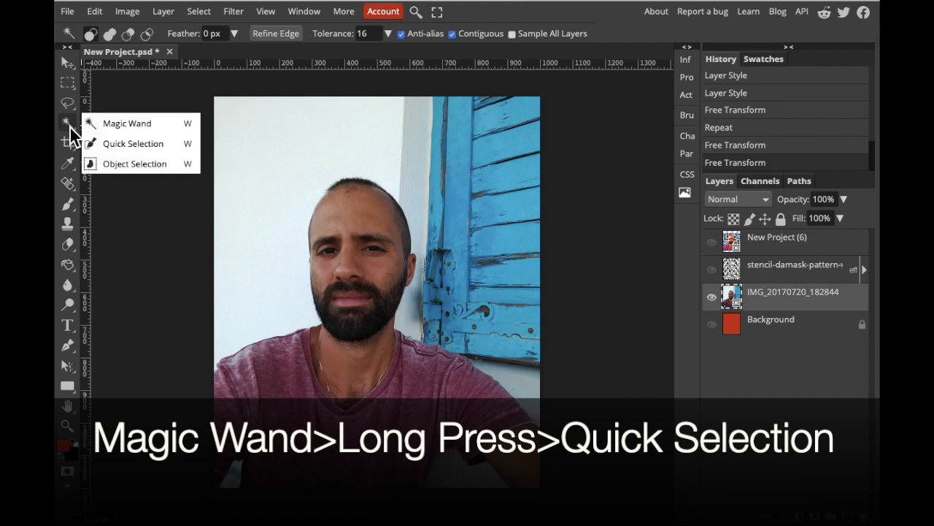
click(126, 143)
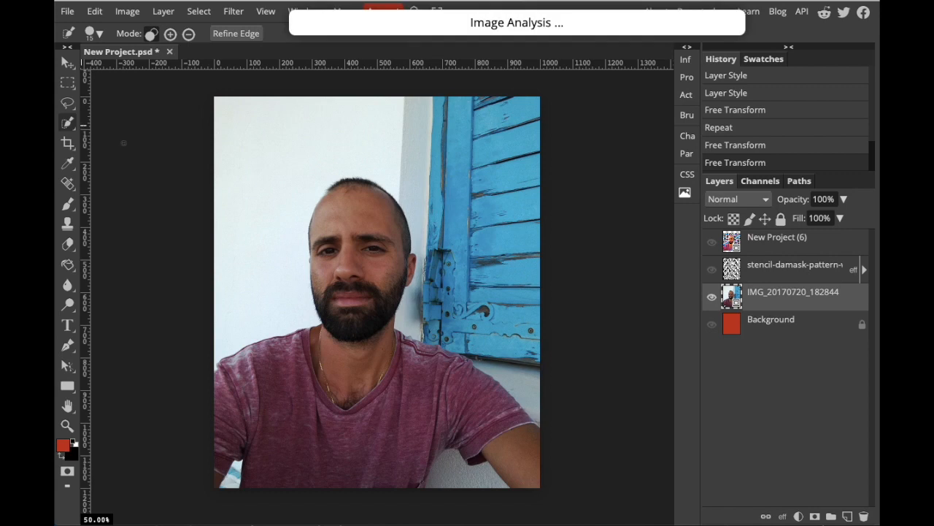
click(254, 223)
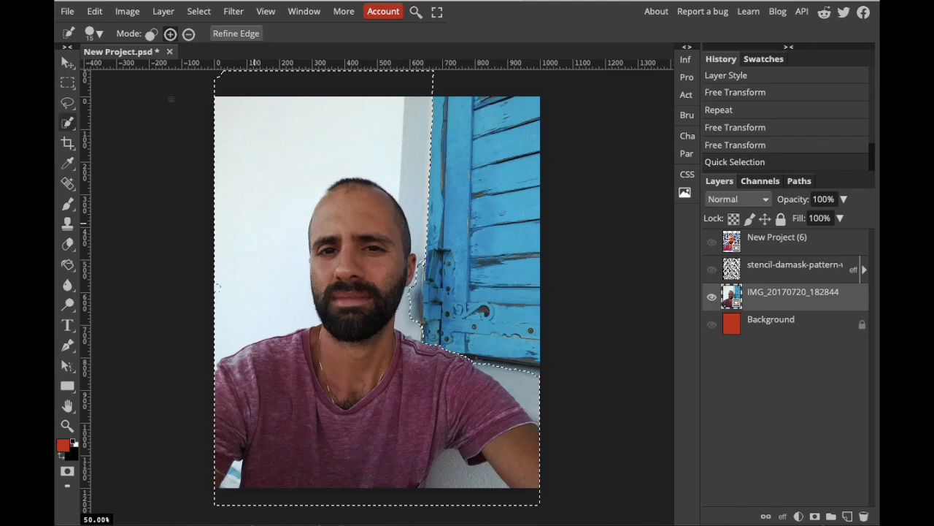
click(188, 35)
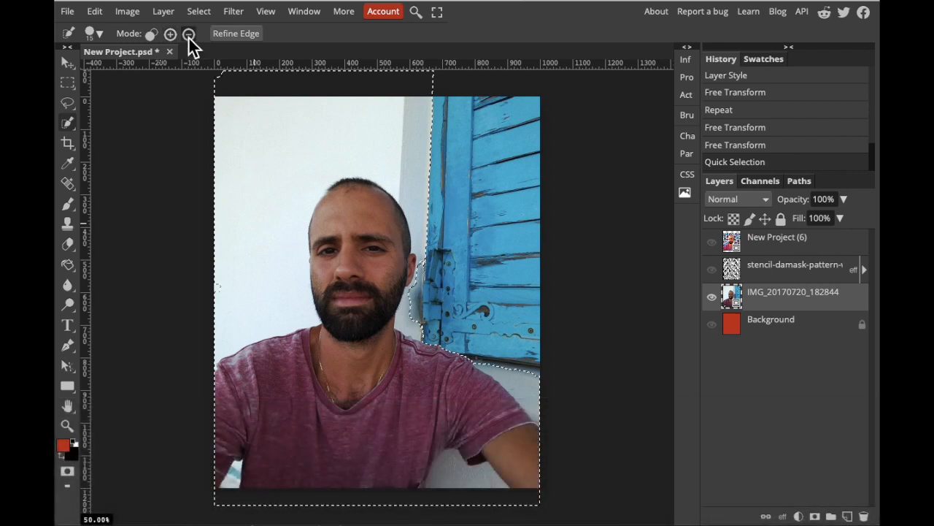
click(356, 232)
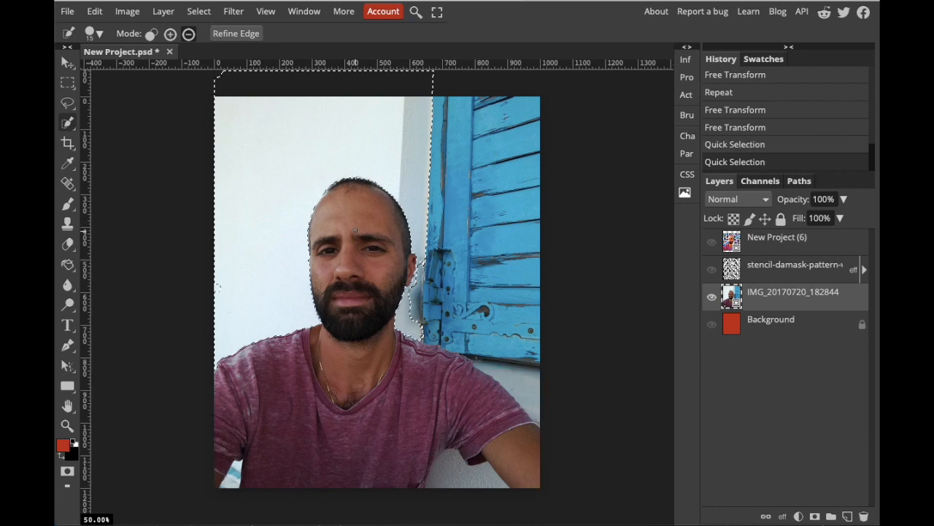
Rasterize the photo layer, erase the selected white wall and clear the selection
key(Delete)
right_click(792, 305)
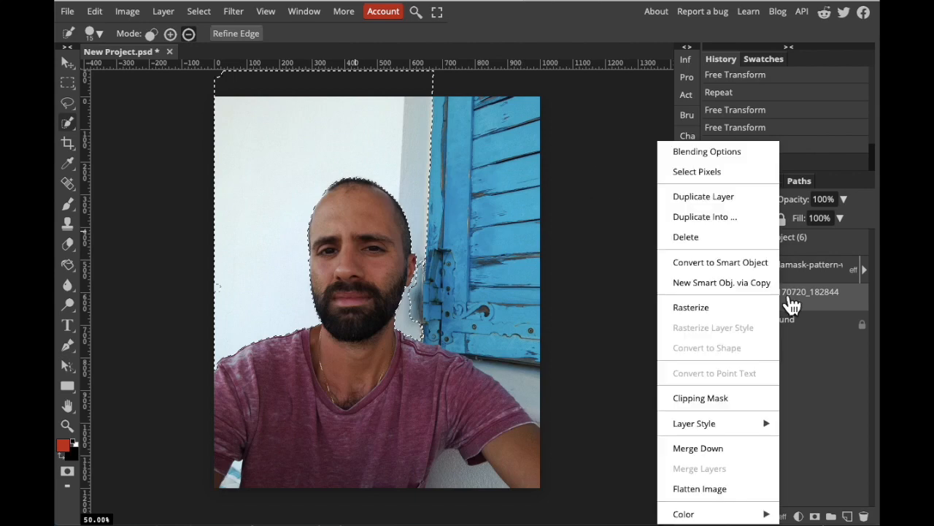
click(709, 307)
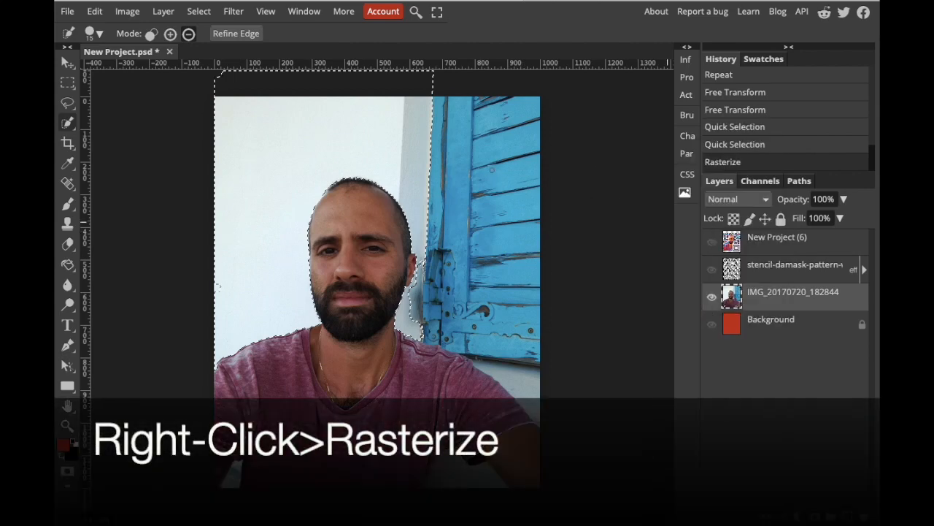
key(Delete)
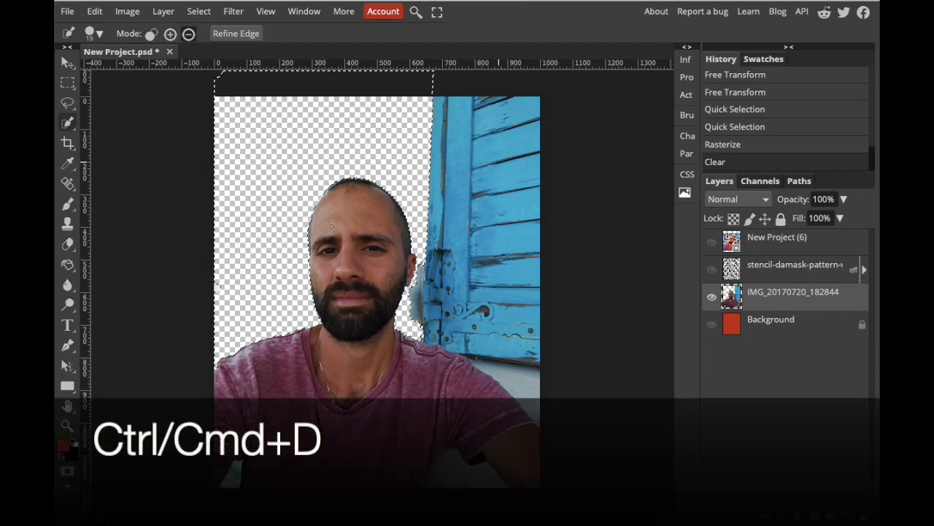
key(ctrl+d)
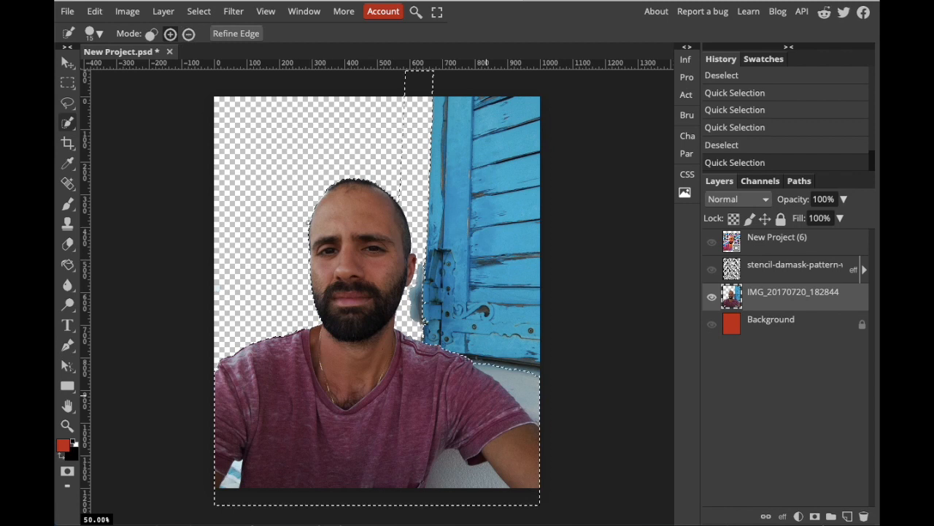
key(ctrl+d)
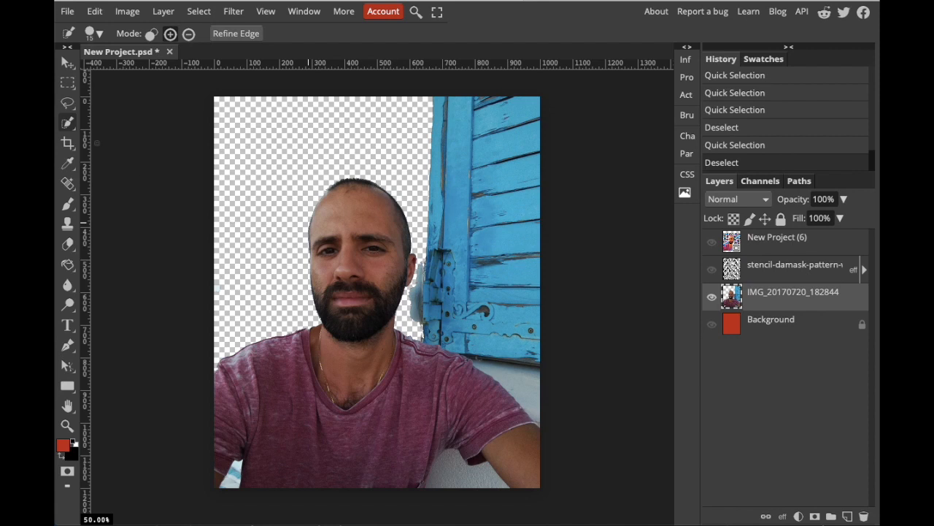
Cut away the part of the blue shutter next to the neck and shoulder with a freehand Lasso selection
click(67, 103)
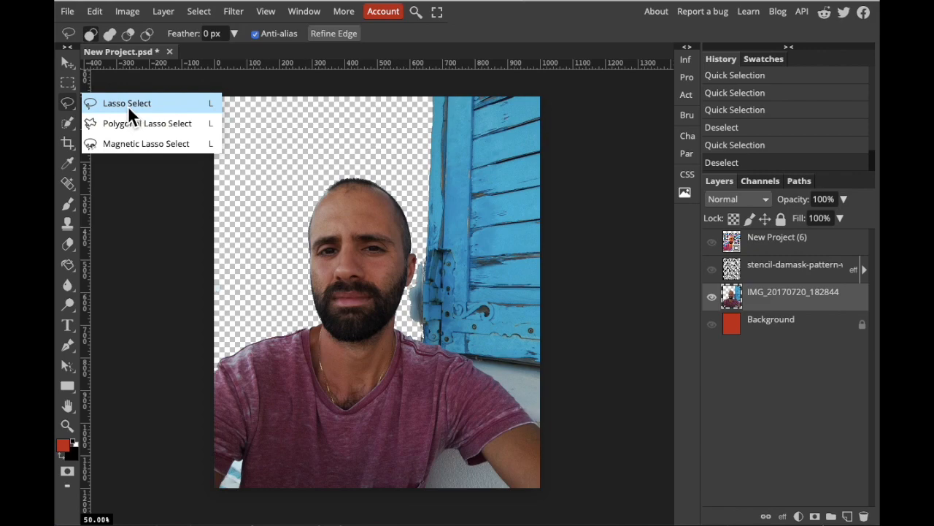
click(128, 105)
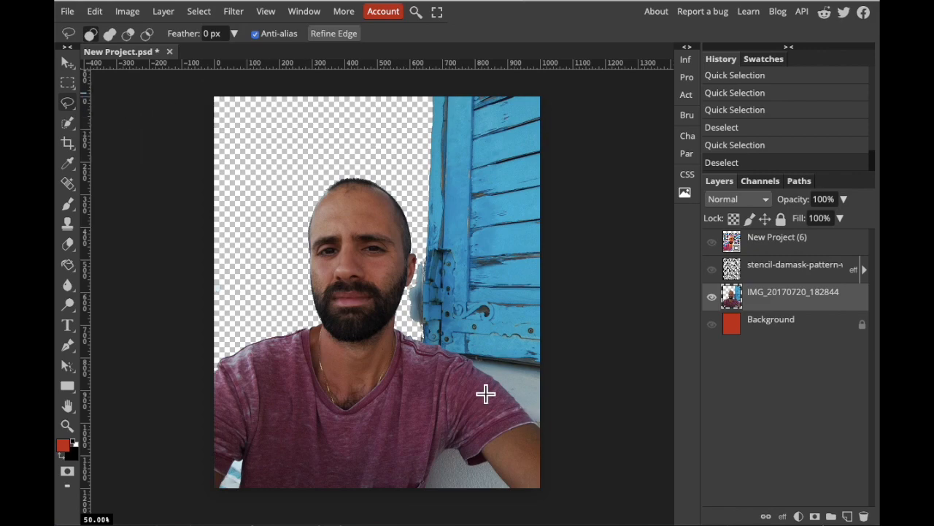
scroll(485, 394, up, 5)
scroll(485, 393, down, 4)
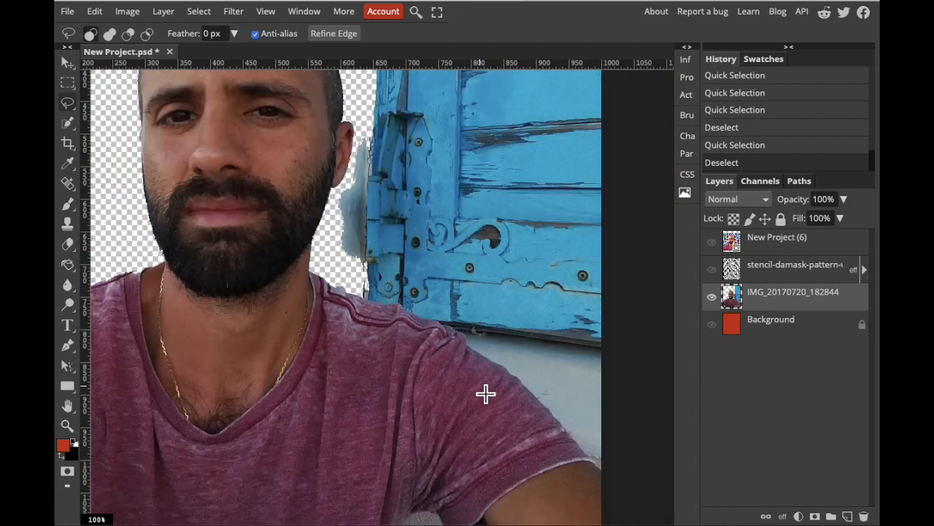
scroll(485, 394, right, 2)
scroll(485, 393, down, 1)
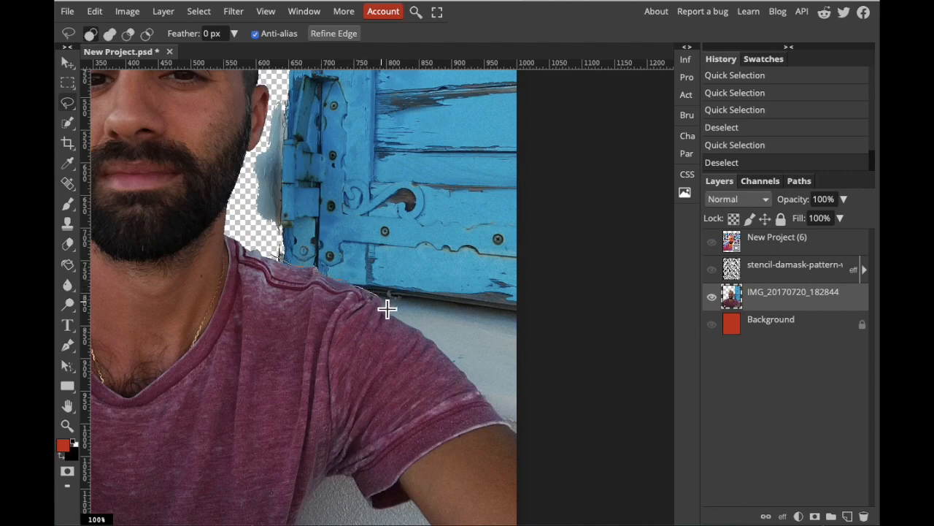
mouse_move(387, 309)
mouse_down()
mouse_move(421, 273)
mouse_move(423, 172)
mouse_move(370, 120)
mouse_move(315, 116)
mouse_move(297, 129)
mouse_move(257, 174)
mouse_move(254, 222)
mouse_up()
key(Delete)
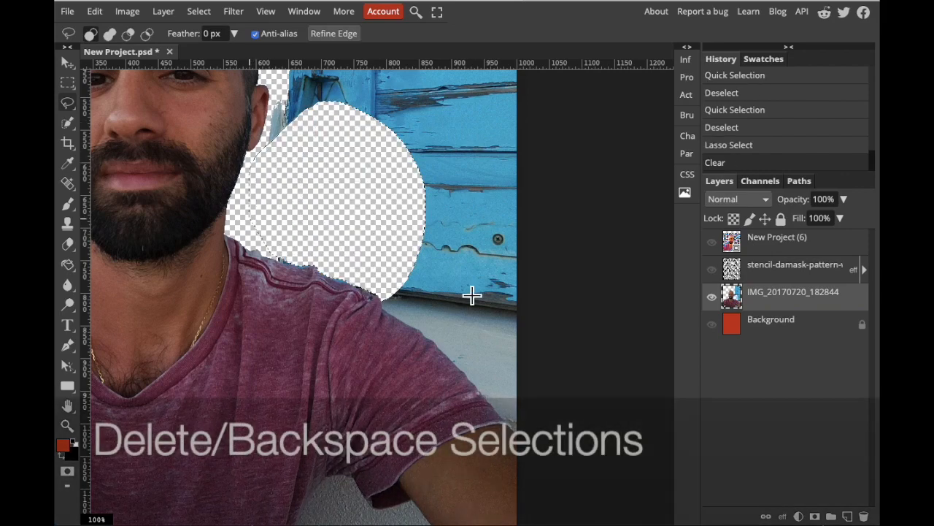
key(ctrl+d)
Lasso and delete the remaining shutter and wall areas around the shoulder, sleeve and head
mouse_move(389, 313)
mouse_down()
mouse_move(396, 159)
mouse_move(387, 285)
mouse_up()
key(Delete)
key(ctrl+d)
mouse_move(466, 373)
mouse_down()
mouse_move(499, 413)
mouse_move(453, 303)
mouse_up()
key(Delete)
drag(532, 195, 519, 329)
drag(343, 346, 563, 282)
key(Delete)
scroll(562, 282, up, 3)
mouse_move(544, 344)
mouse_down()
mouse_move(503, 223)
mouse_move(537, 335)
mouse_up()
key(Delete)
scroll(538, 335, up, 2)
drag(534, 423, 535, 419)
key(Delete)
Lasso and delete the wall remnants in the gaps below both arms, leaving nothing selected
drag(467, 503, 509, 80)
mouse_move(313, 453)
mouse_down()
mouse_move(384, 377)
mouse_move(483, 442)
mouse_move(292, 470)
mouse_up()
key(Delete)
scroll(288, 468, left, 8)
mouse_move(527, 465)
mouse_down()
mouse_move(532, 409)
mouse_move(511, 477)
mouse_up()
key(Delete)
scroll(518, 471, right, 3)
key(ctrl+d)
key(ctrl+minus)
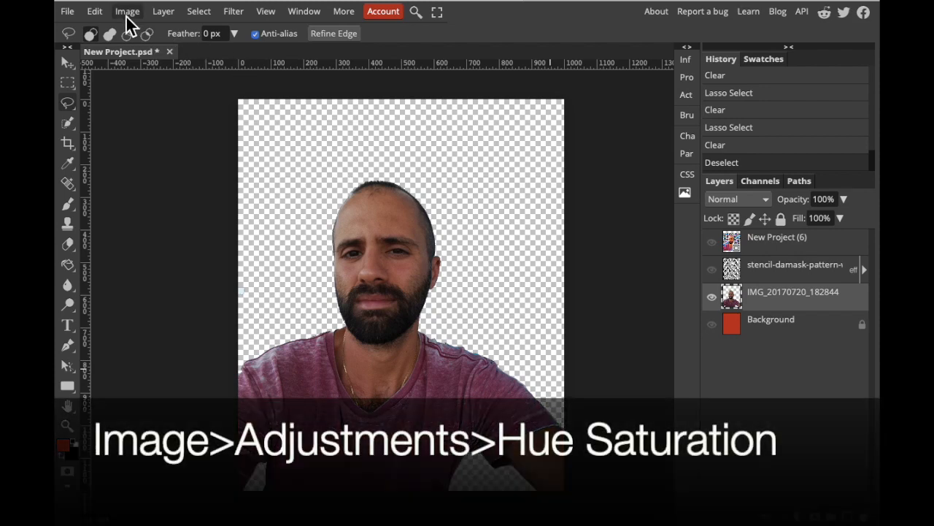
Apply a Hue/Saturation adjustment to the cut-out portrait with hue 5 and saturation 42
click(126, 14)
mouse_move(132, 33)
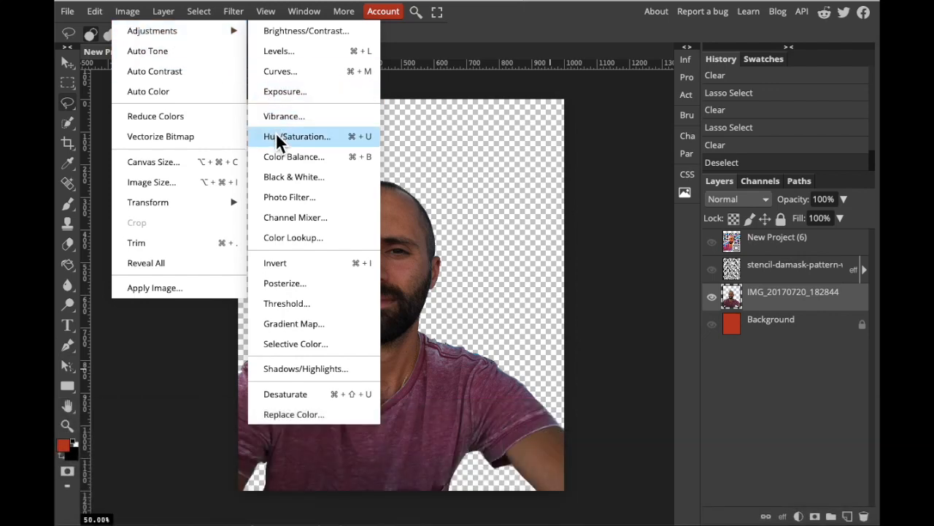
click(276, 137)
drag(287, 111, 640, 116)
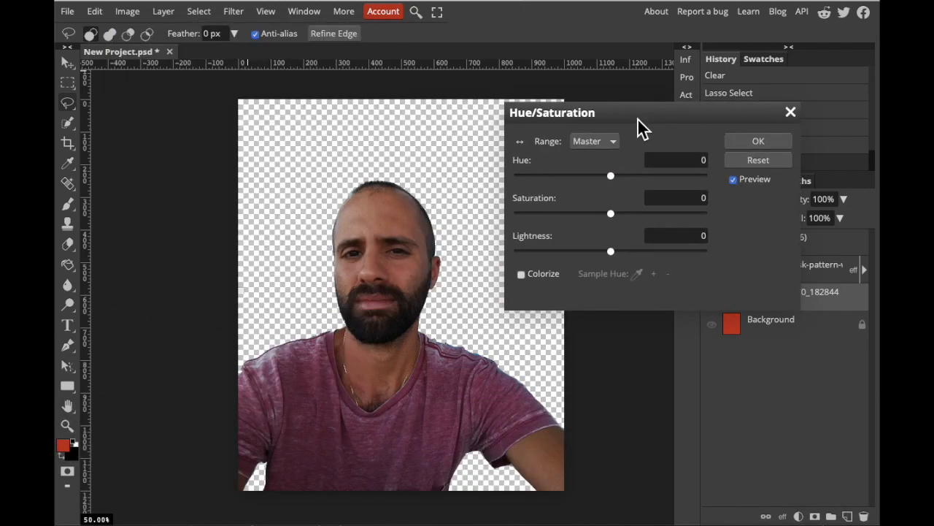
drag(612, 213, 648, 214)
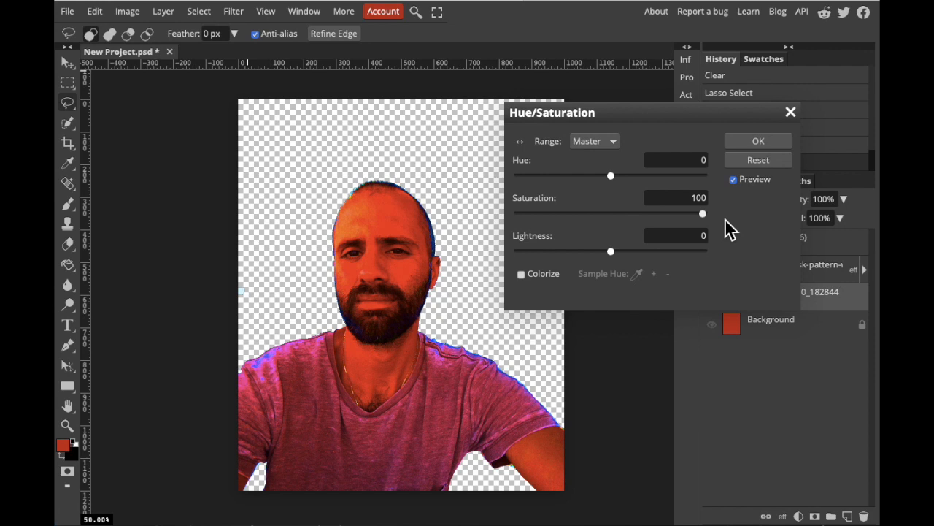
drag(703, 213, 651, 213)
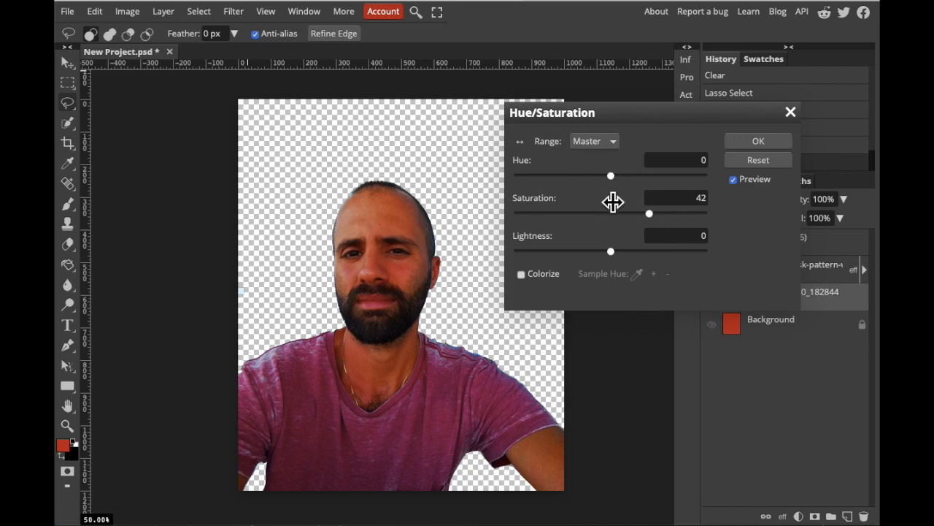
drag(612, 178, 619, 189)
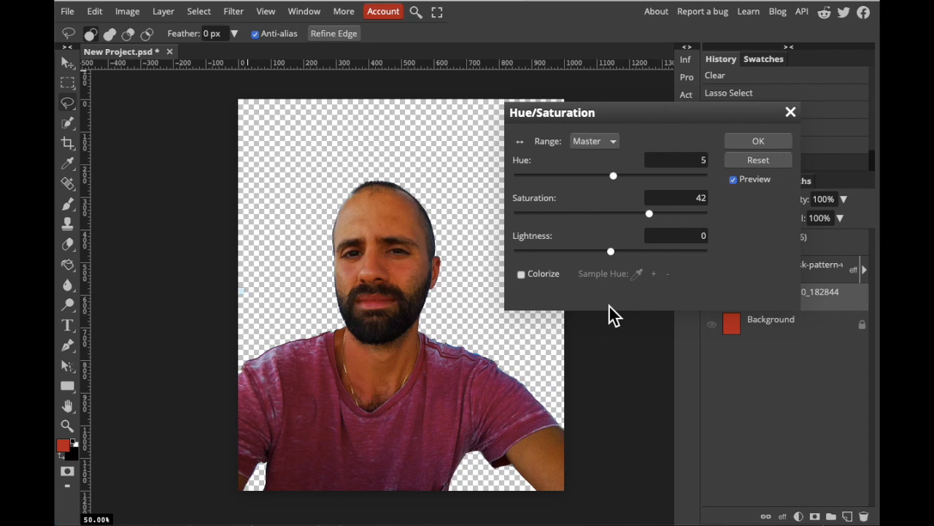
click(743, 145)
Examine the portrait's face close up for skin blemishes
scroll(421, 222, up, 4)
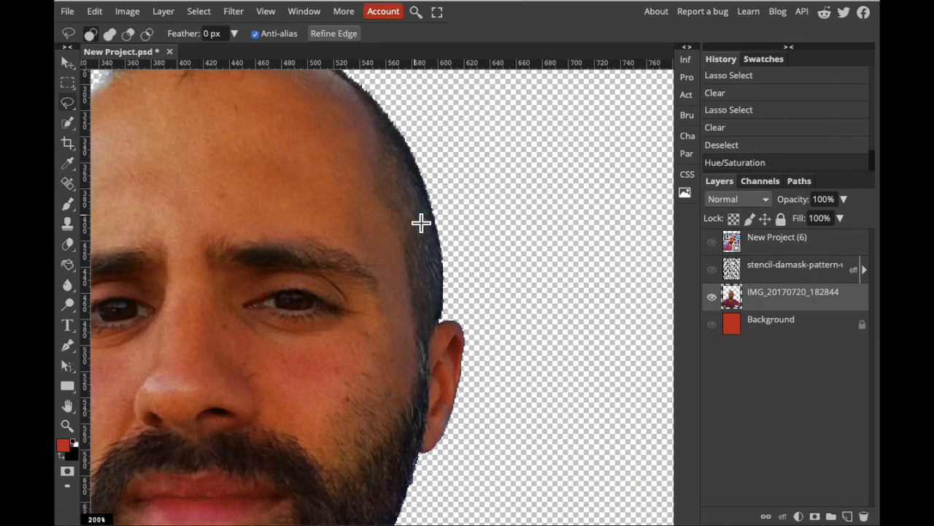
scroll(422, 222, left, 5)
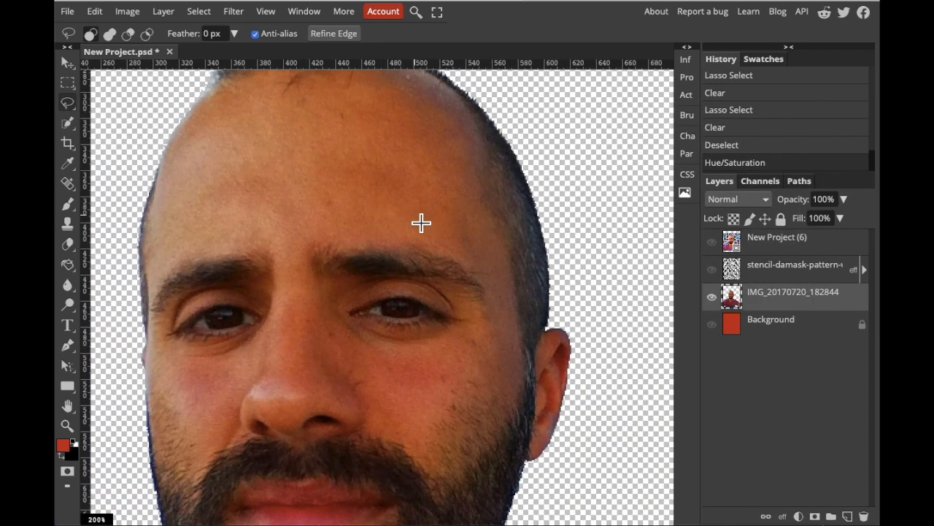
scroll(421, 222, down, 2)
scroll(421, 222, left, 2)
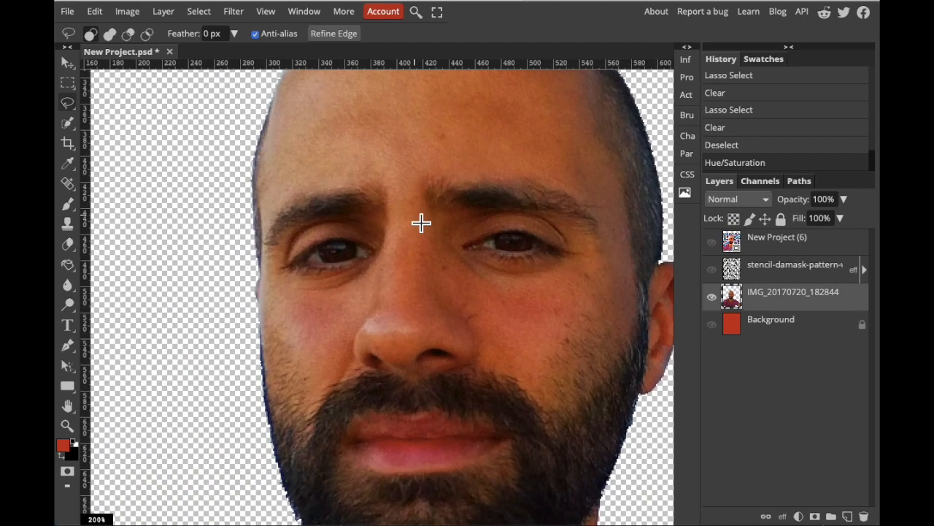
scroll(252, 156, up, 2)
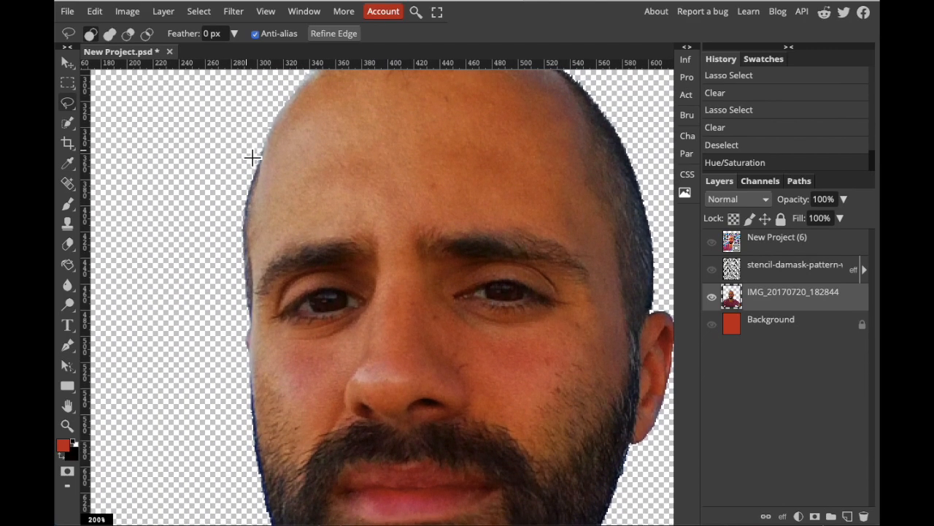
scroll(252, 157, down, 2)
scroll(251, 156, right, 1)
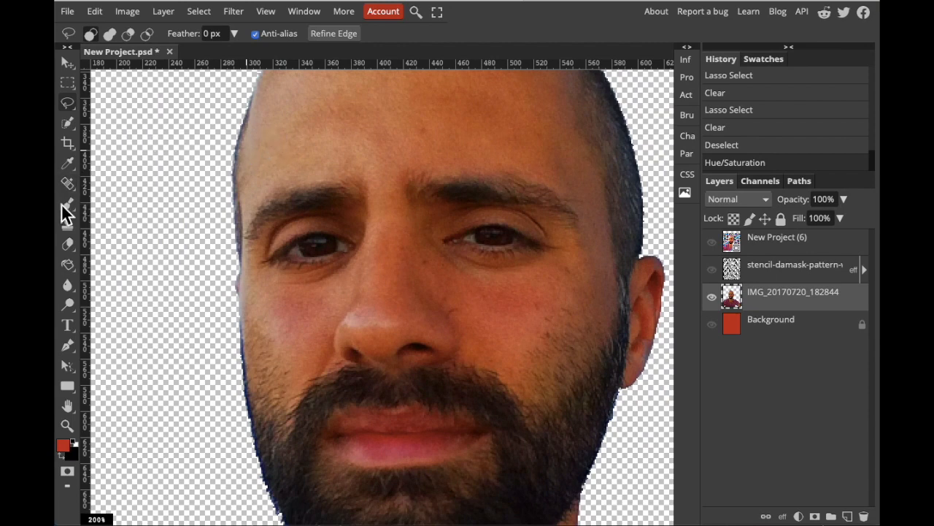
scroll(257, 127, up, 2)
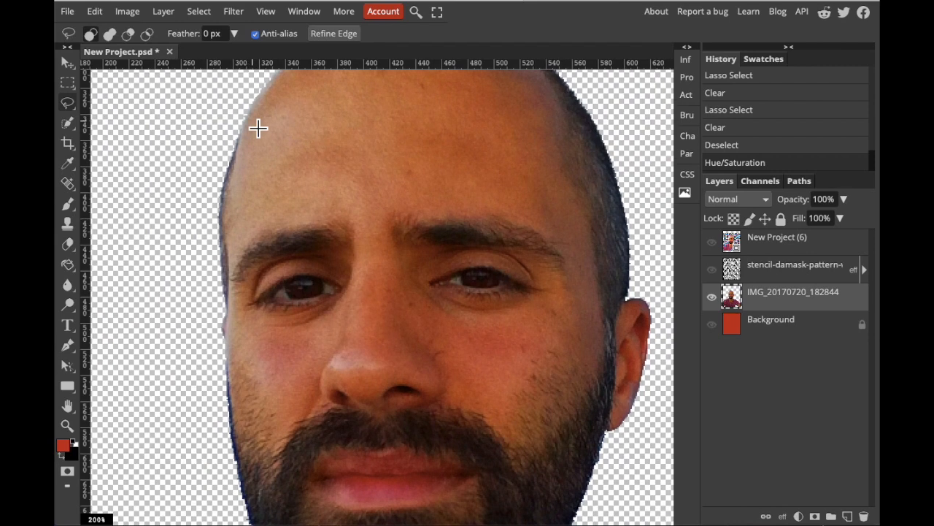
scroll(258, 128, down, 2)
scroll(258, 127, right, 1)
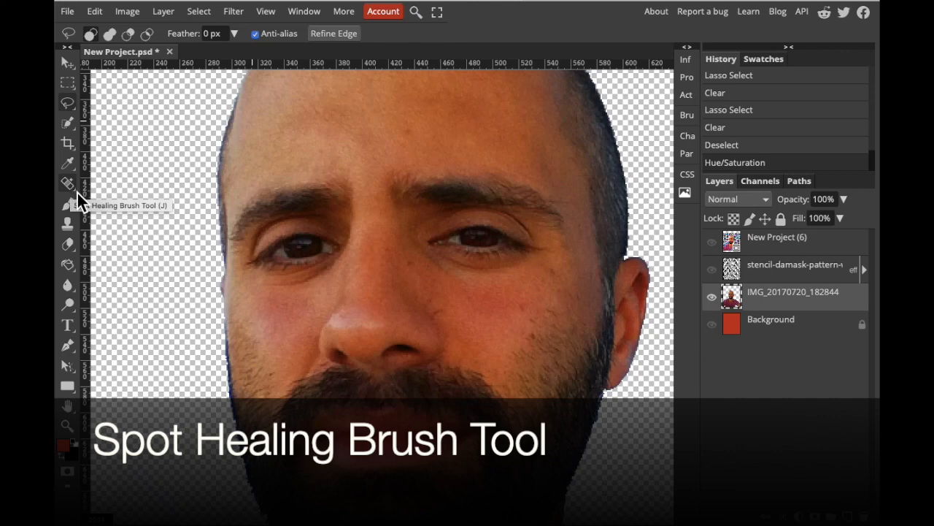
Remove the blemishes on the forehead, temple, cheek and side of the nose with the Spot Healing Brush at size 15
click(67, 184)
drag(416, 131, 406, 135)
drag(515, 137, 530, 141)
drag(246, 185, 265, 173)
drag(269, 342, 245, 314)
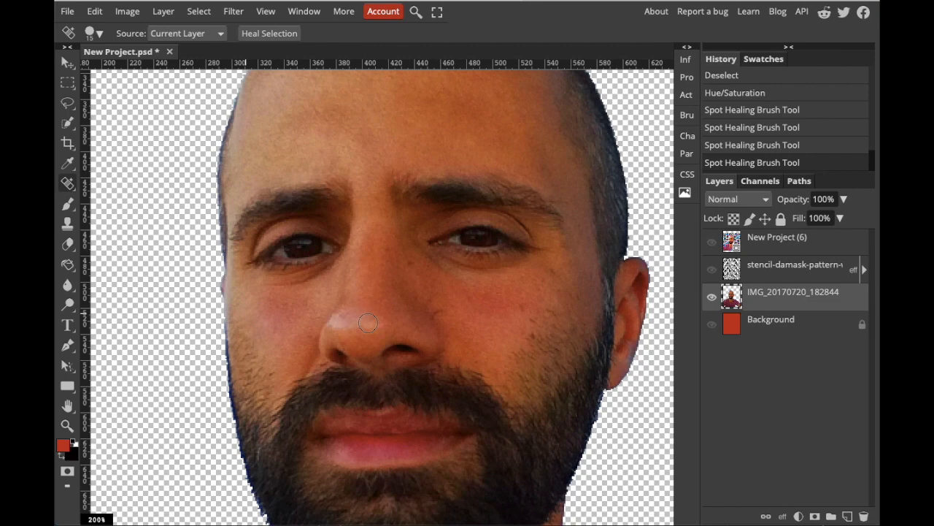
click(399, 270)
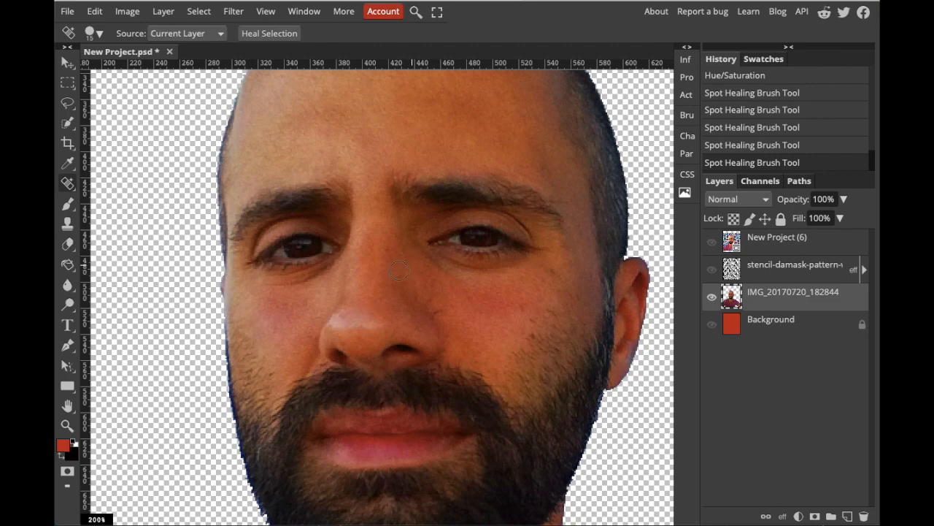
Heal the remaining marks on the cheeks and forehead, undoing the healing stroke made across the eye and eyebrow
drag(295, 299, 297, 207)
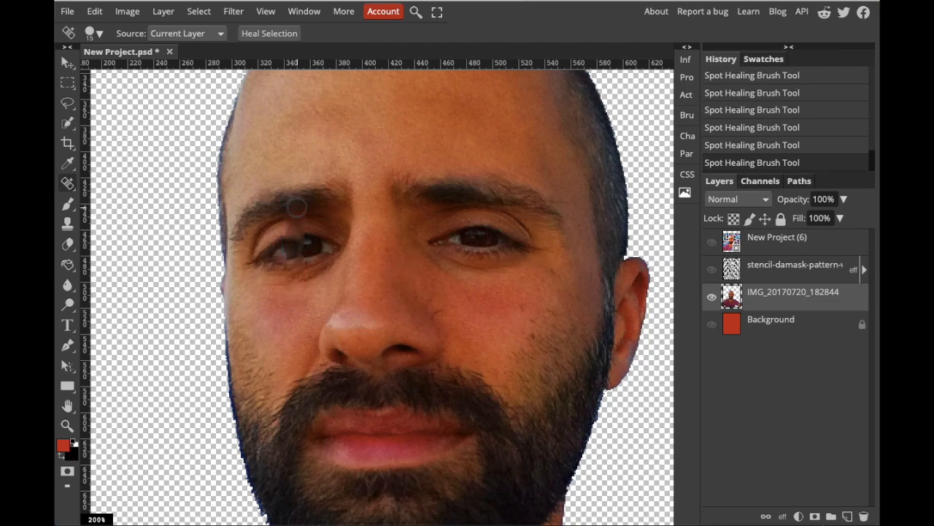
key(ctrl+z)
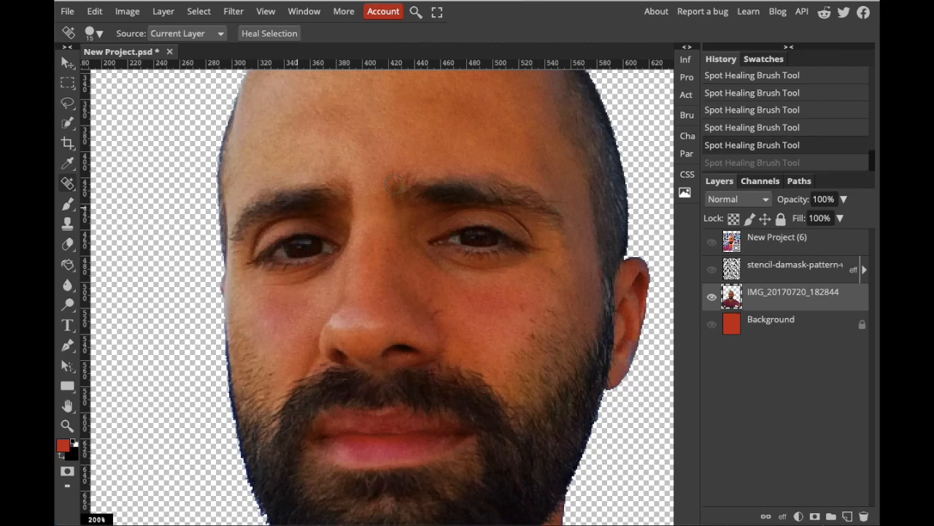
click(560, 284)
scroll(555, 307, down, 5)
drag(467, 438, 515, 396)
scroll(494, 330, up, 3)
drag(470, 298, 453, 281)
scroll(441, 268, up, 2)
drag(495, 126, 462, 126)
click(388, 186)
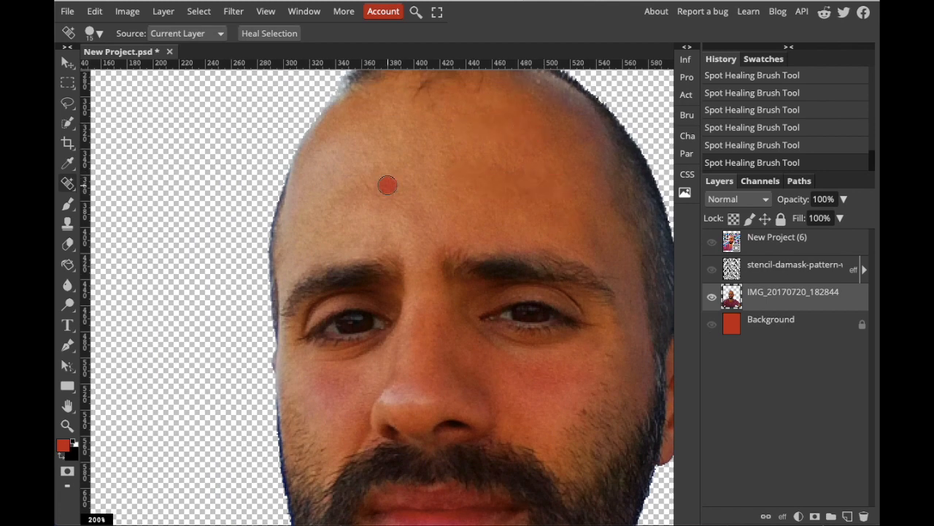
scroll(385, 187, down, 4)
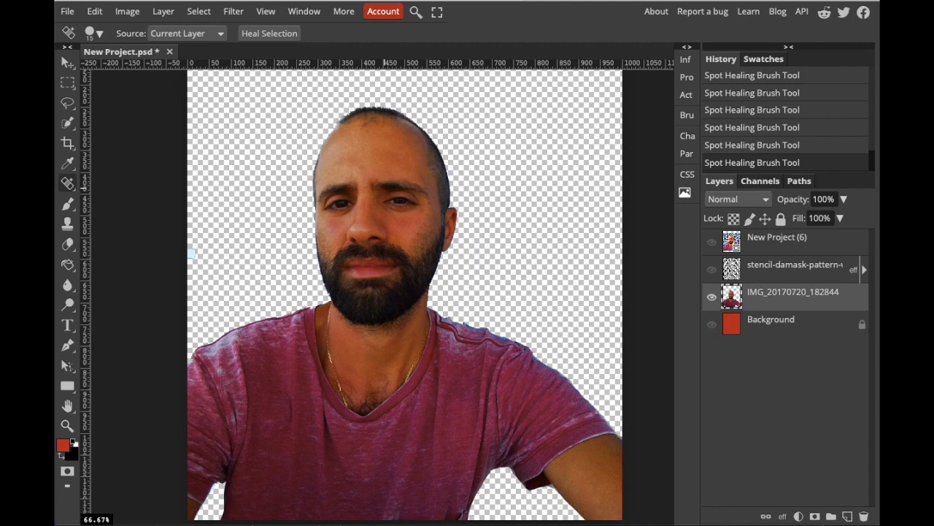
scroll(433, 168, up, 4)
scroll(433, 168, up, 2)
scroll(433, 168, left, 2)
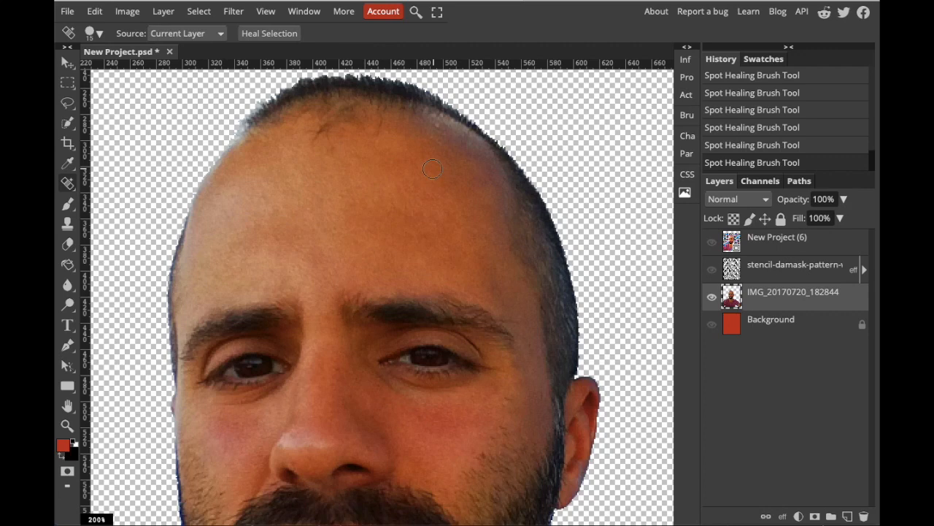
scroll(432, 169, down, 3)
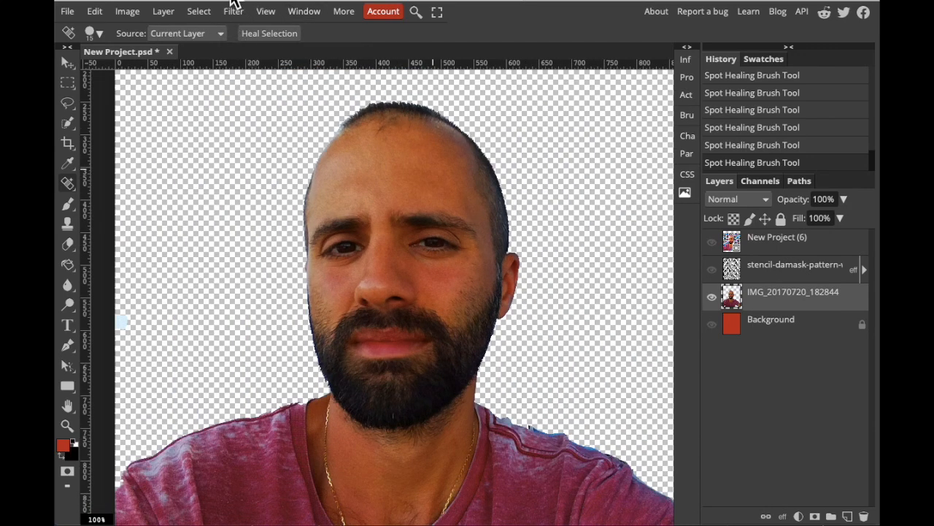
click(234, 14)
mouse_move(267, 272)
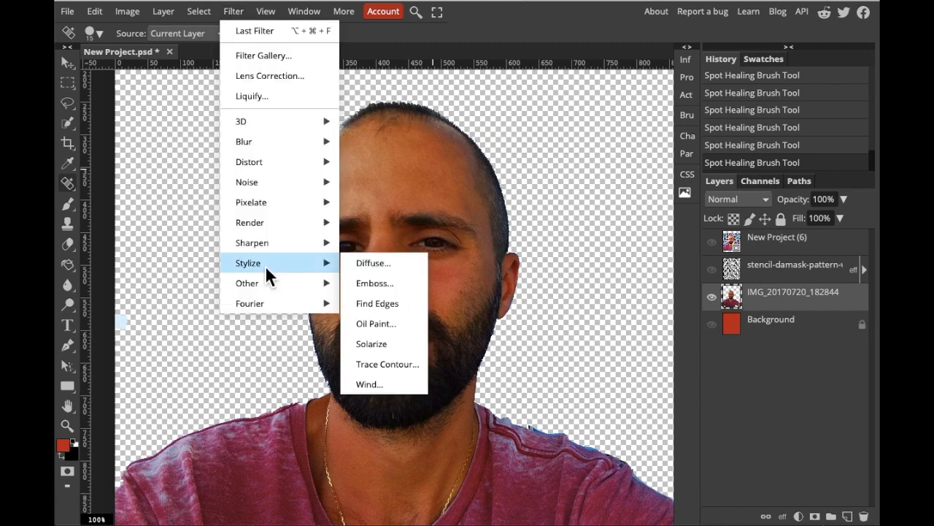
click(376, 325)
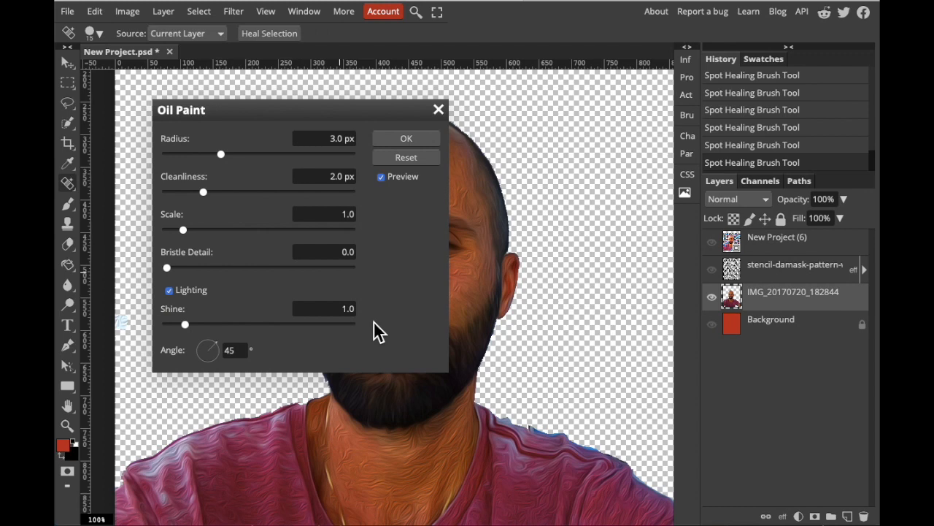
mouse_move(321, 115)
mouse_down()
mouse_move(779, 129)
mouse_move(686, 91)
mouse_up()
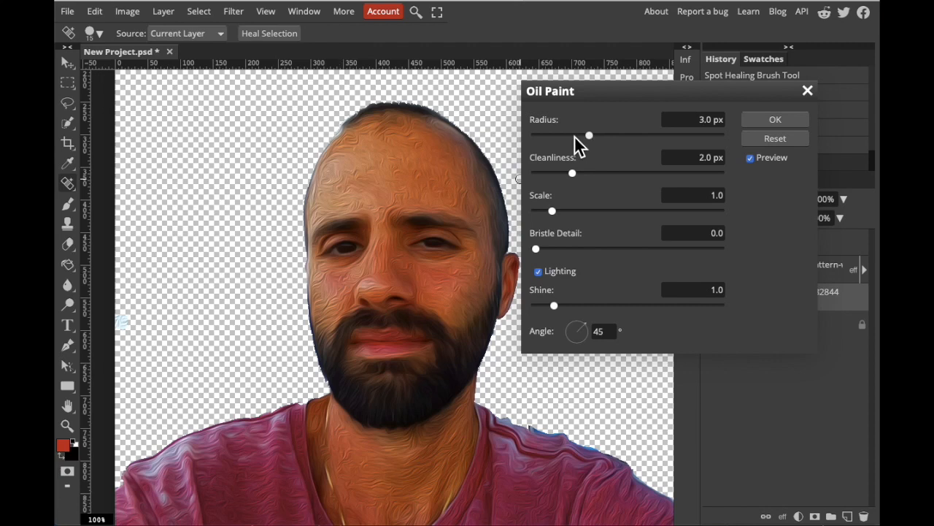
click(620, 145)
click(596, 136)
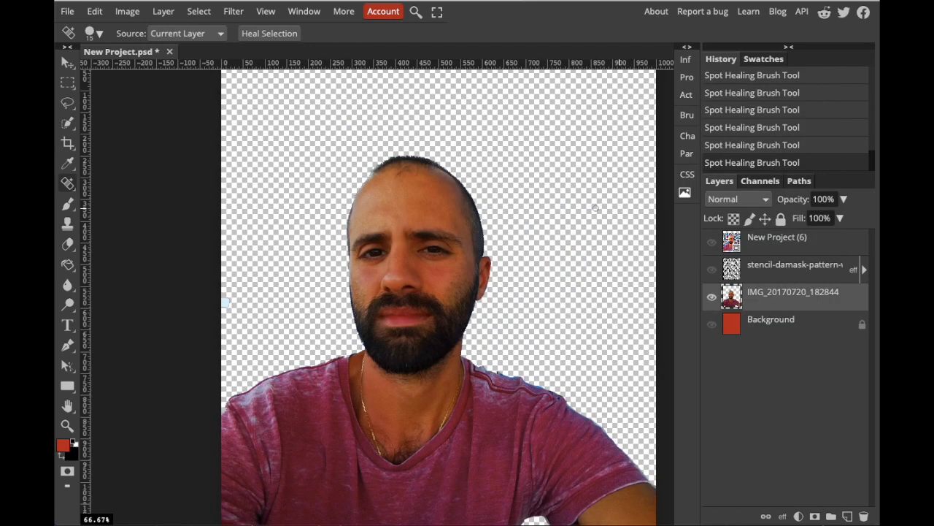
Apply the Diffuse filter in Anisotropic mode to the cut-out portrait
scroll(501, 204, up, 5)
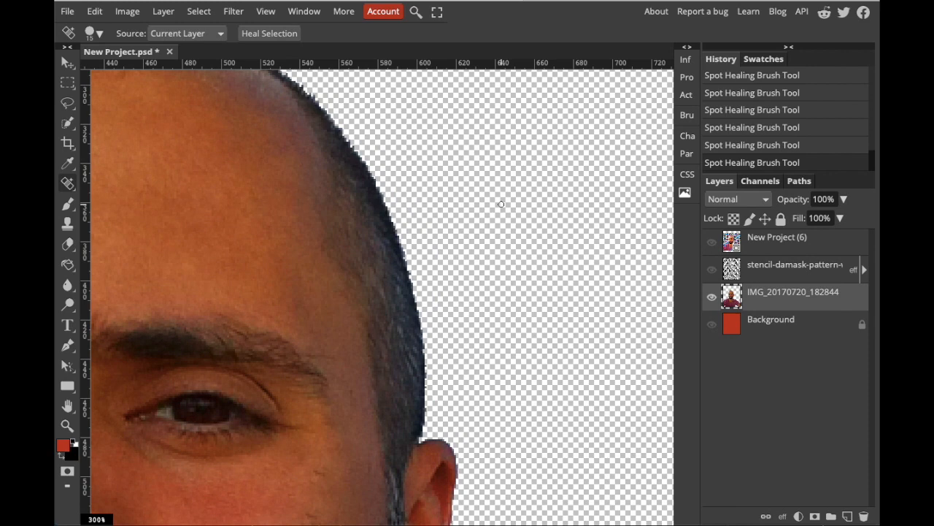
scroll(501, 203, left, 3)
scroll(501, 203, down, 1)
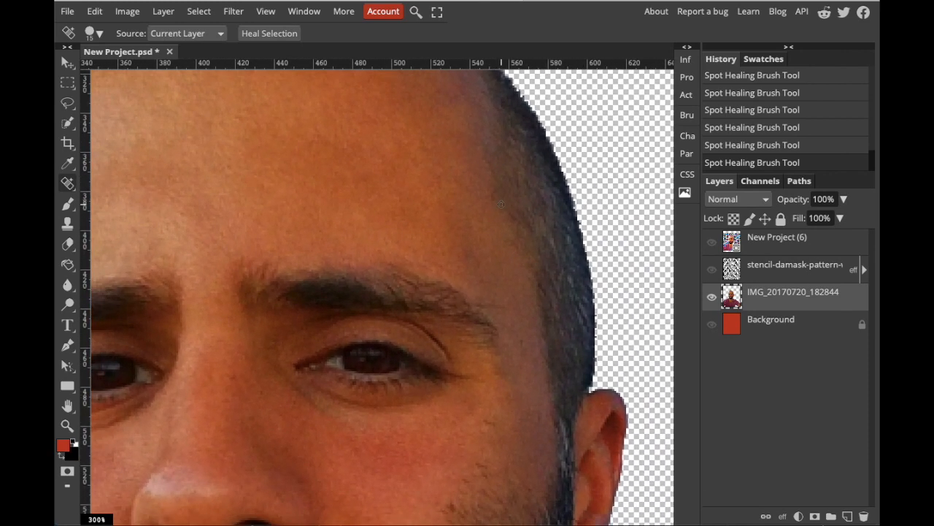
click(234, 12)
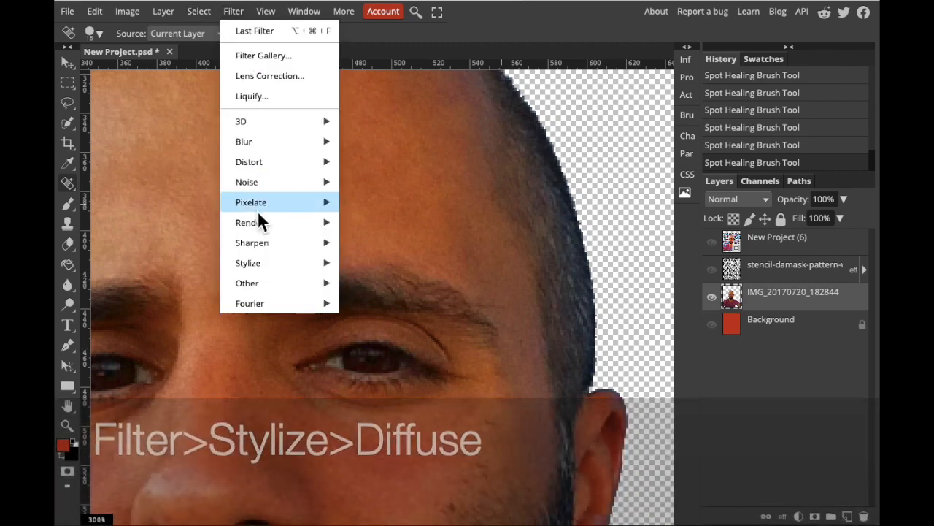
mouse_move(261, 265)
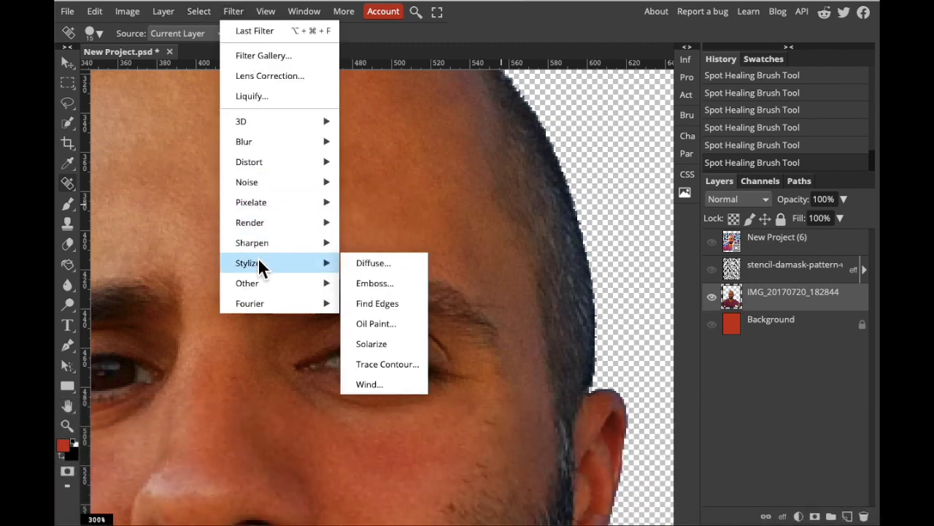
click(365, 263)
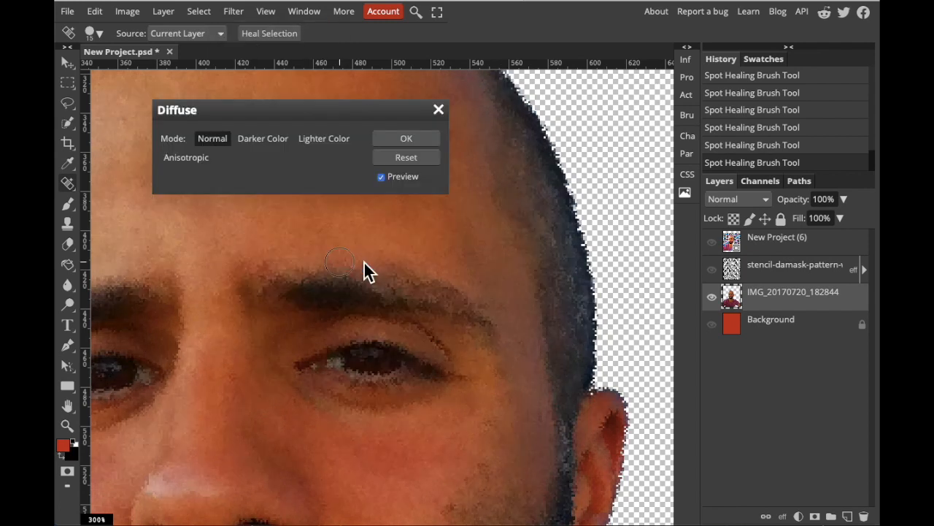
drag(307, 109, 529, 95)
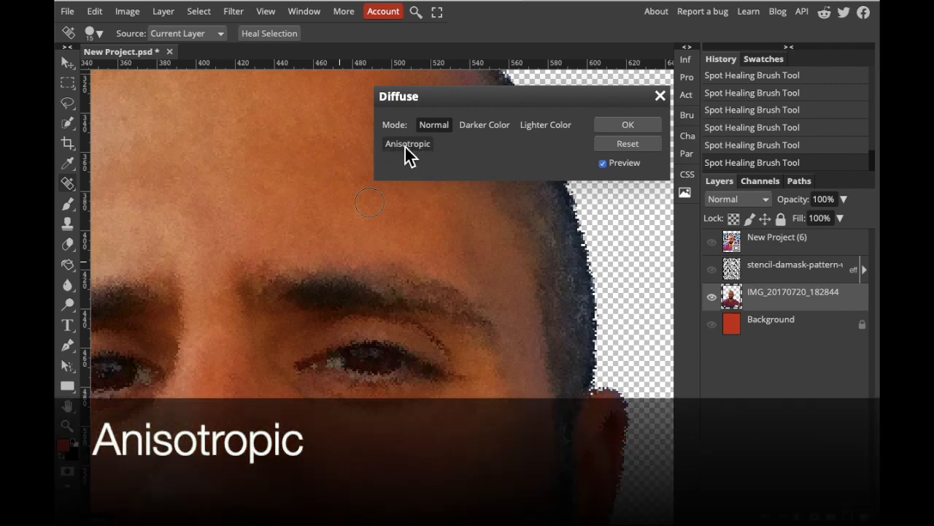
click(406, 145)
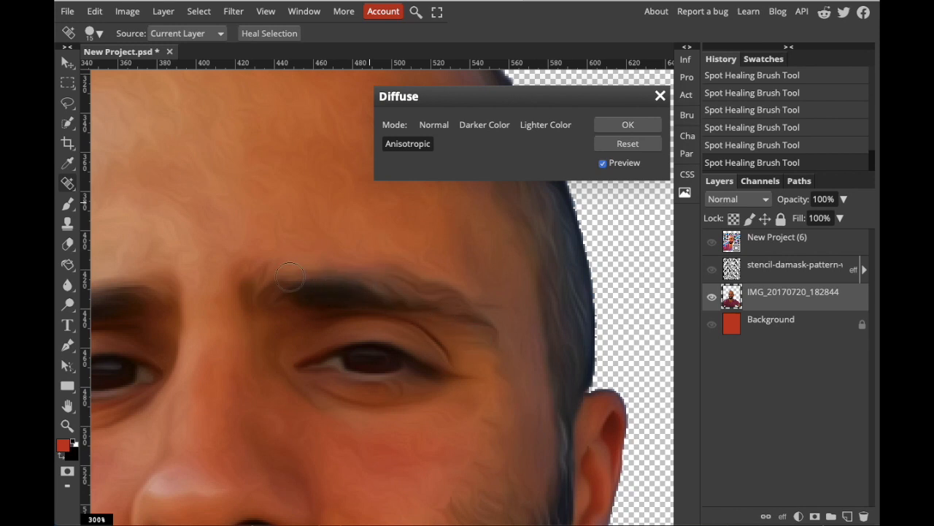
click(635, 125)
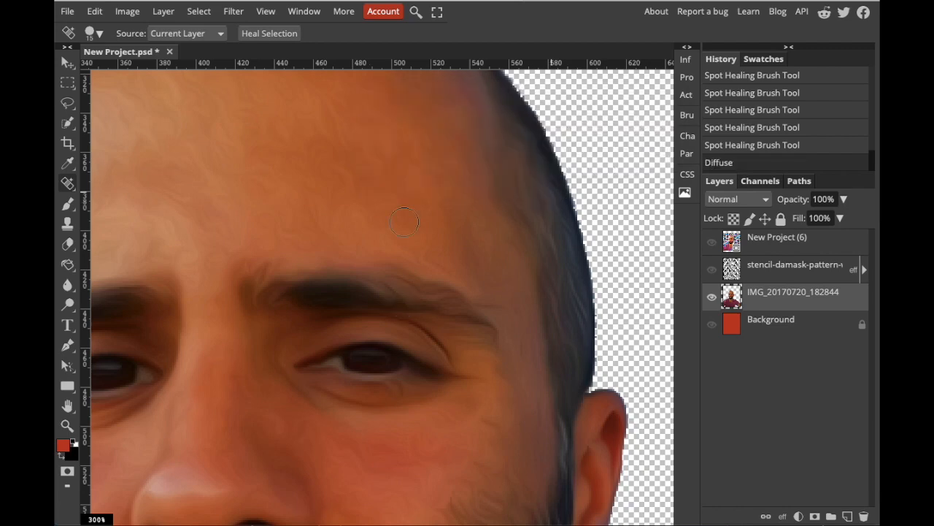
Show the damask pattern layer and place the portrait layer above it
scroll(405, 219, down, 5)
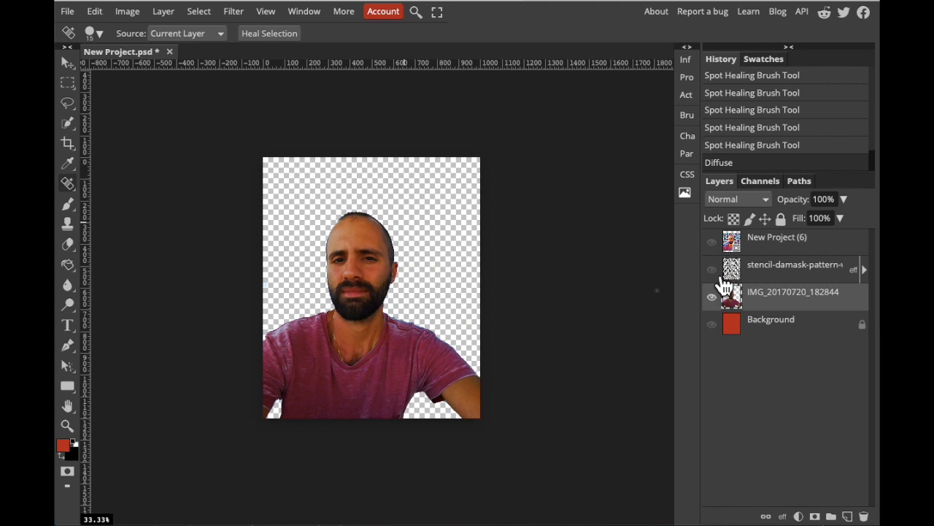
click(712, 270)
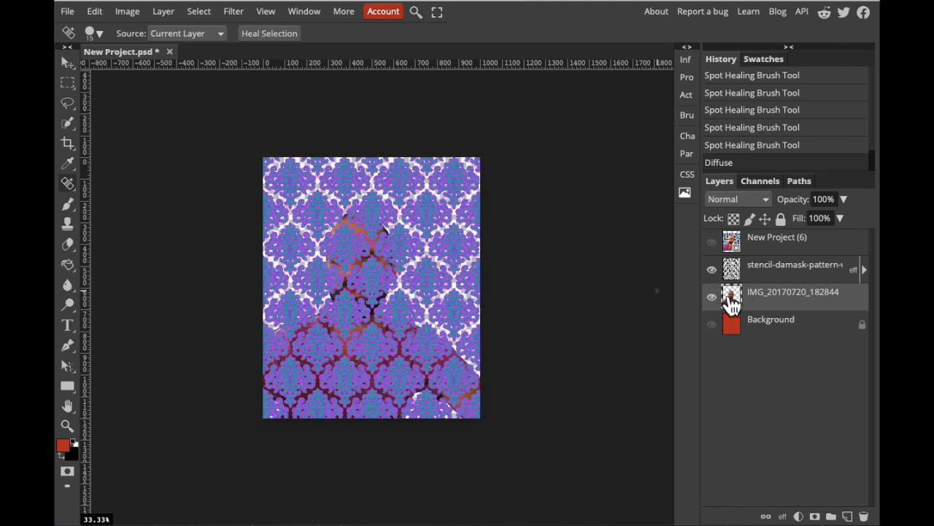
drag(786, 308, 773, 272)
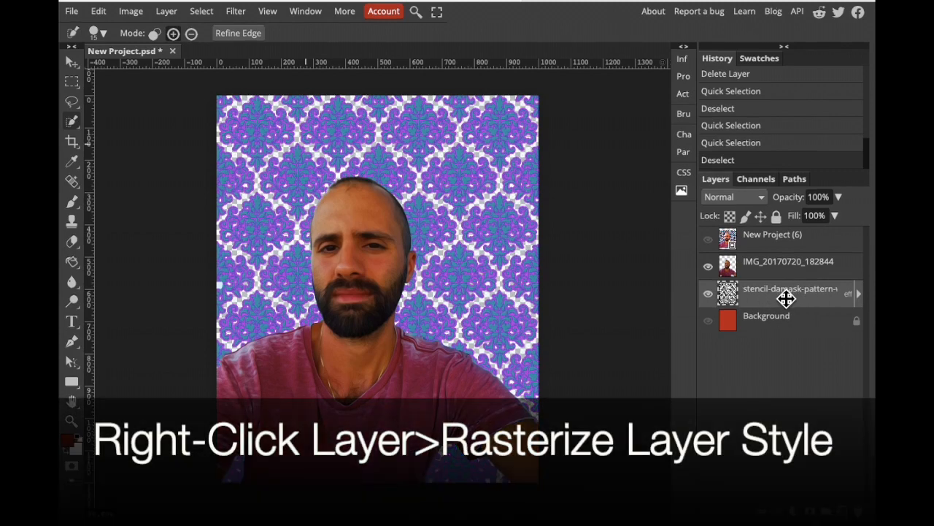
Rasterize the layer style of the damask pattern and place a duplicate of that layer above the portrait layer
right_click(787, 297)
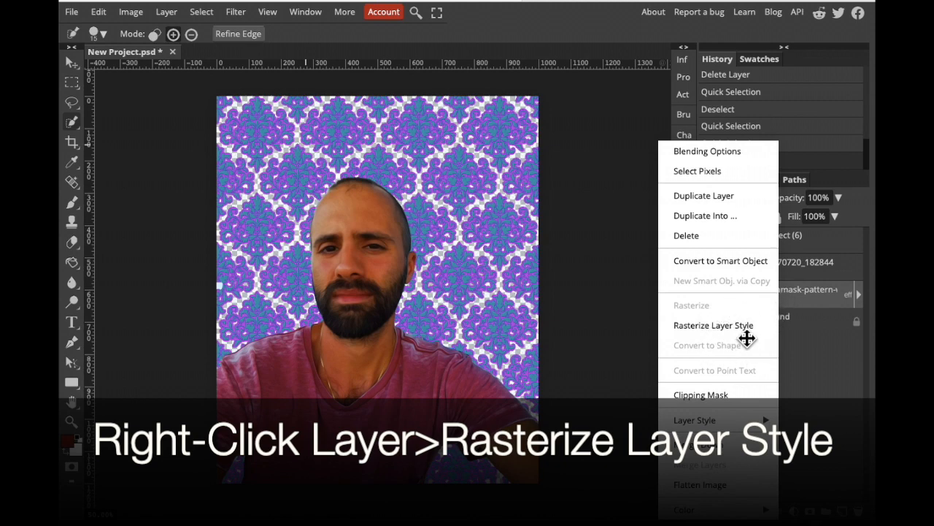
click(721, 327)
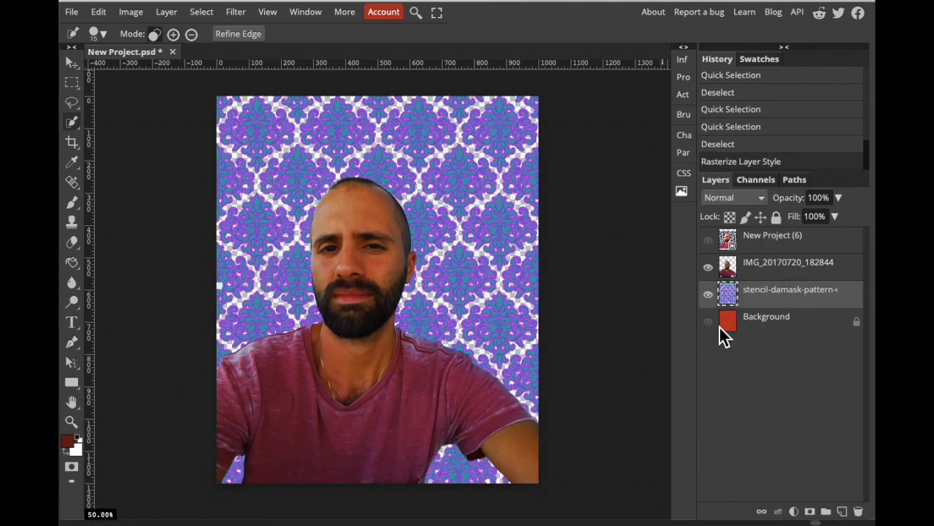
right_click(794, 296)
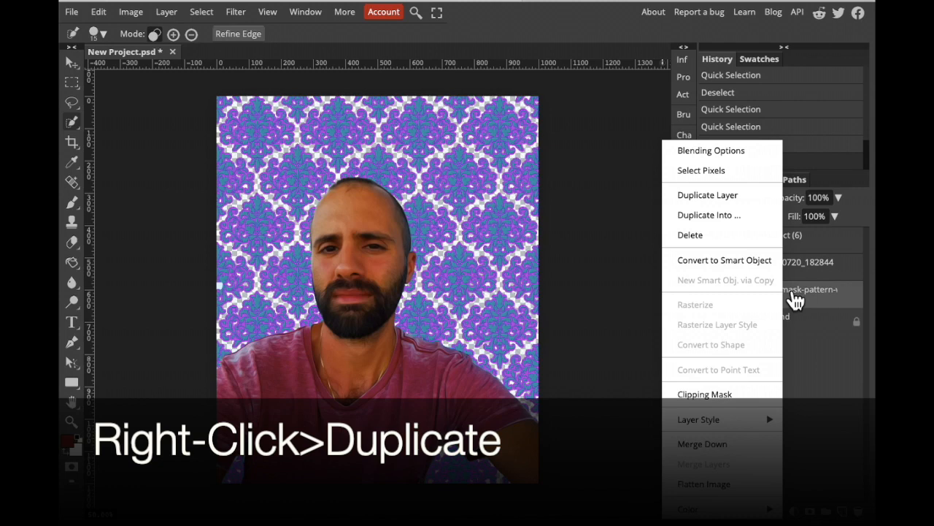
click(746, 202)
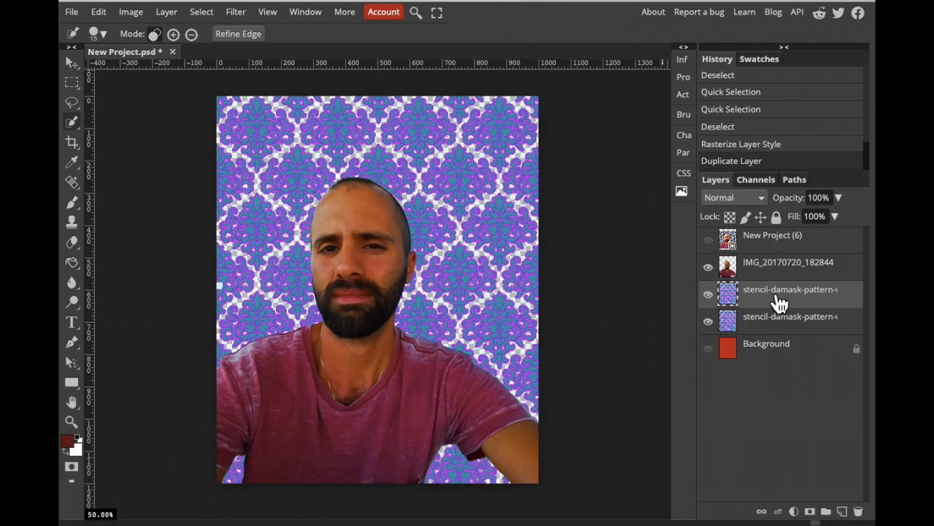
drag(779, 299, 770, 257)
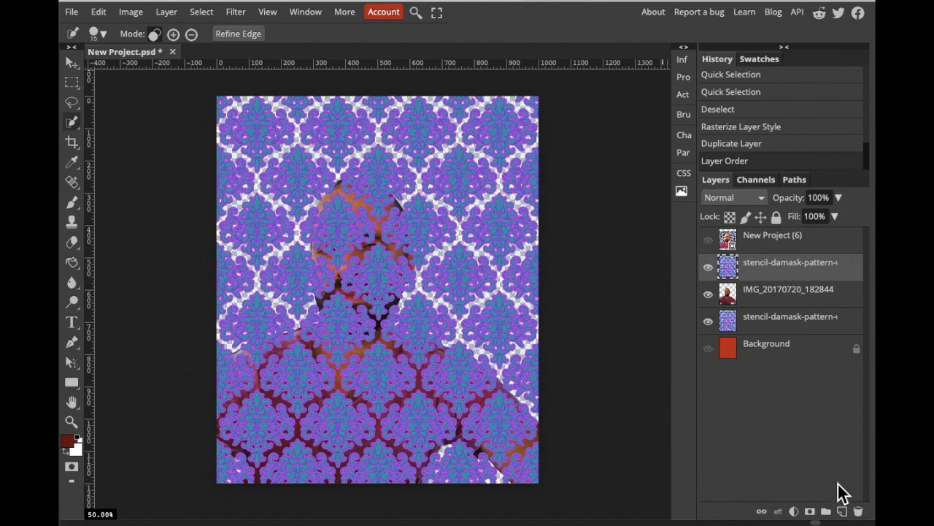
Add a raster mask to the upper damask layer and brush black over the forehead and eyes to reveal the portrait
click(812, 513)
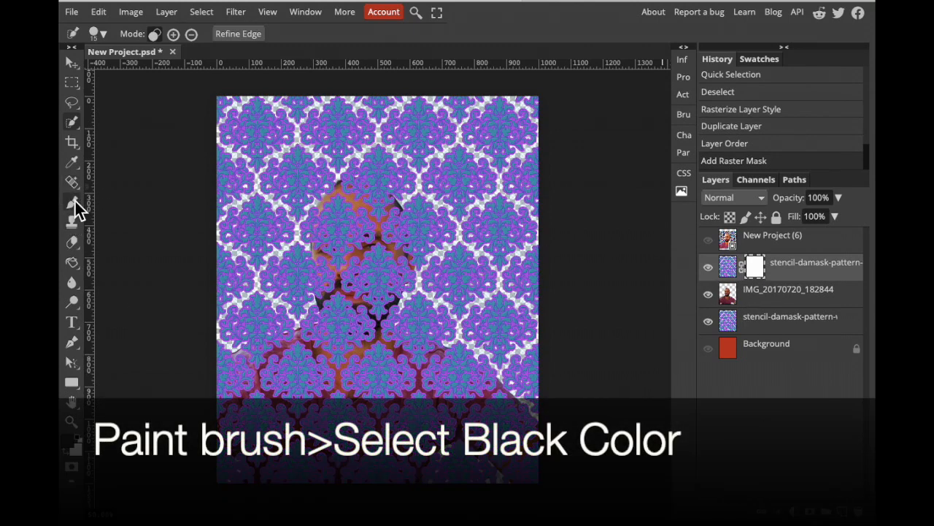
click(73, 204)
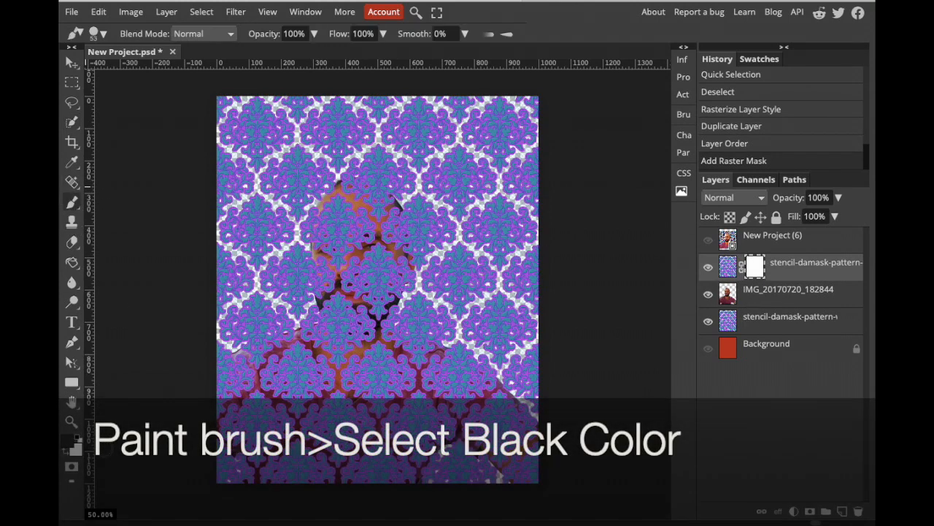
click(75, 444)
click(517, 388)
click(730, 378)
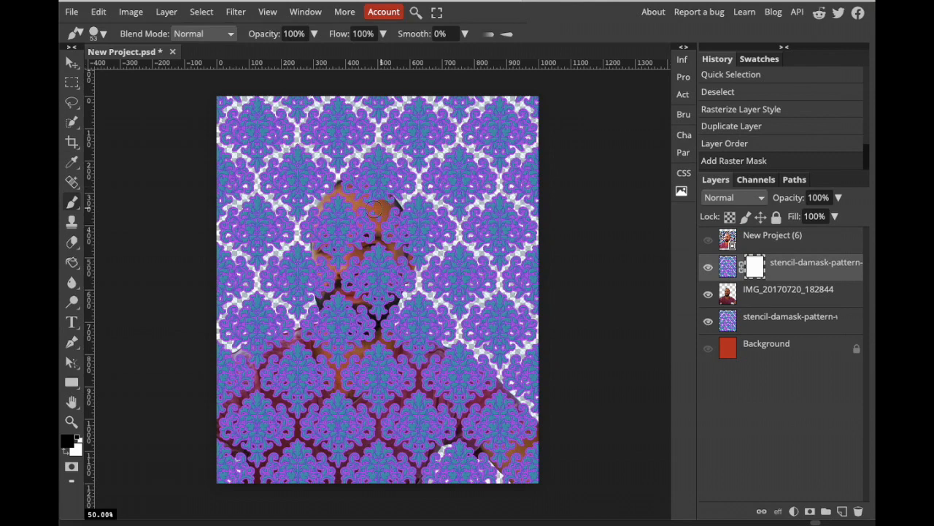
mouse_move(392, 206)
mouse_down()
mouse_move(360, 198)
mouse_move(366, 204)
mouse_move(380, 187)
mouse_move(368, 177)
mouse_move(340, 186)
mouse_move(335, 194)
mouse_move(352, 191)
mouse_move(318, 212)
mouse_move(320, 253)
mouse_move(324, 208)
mouse_move(331, 211)
mouse_move(335, 259)
mouse_move(340, 214)
mouse_move(397, 237)
mouse_move(402, 244)
mouse_move(368, 258)
mouse_up()
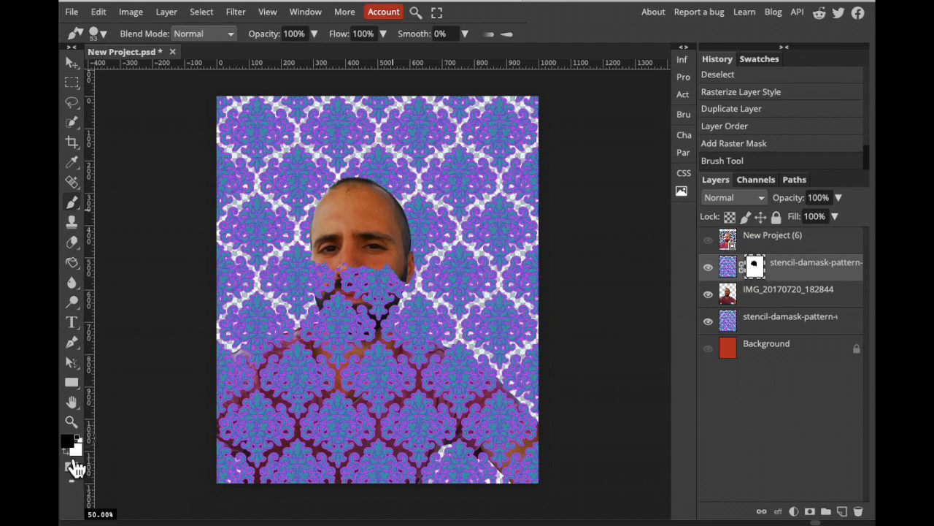
Test restoring the pattern over one eye with white, and paint the mask black across the whole face and beard
key(x)
mouse_move(369, 279)
mouse_down()
mouse_move(370, 242)
mouse_move(383, 269)
mouse_move(382, 237)
mouse_move(396, 267)
mouse_move(407, 227)
mouse_move(412, 247)
mouse_move(394, 205)
mouse_move(369, 242)
mouse_up()
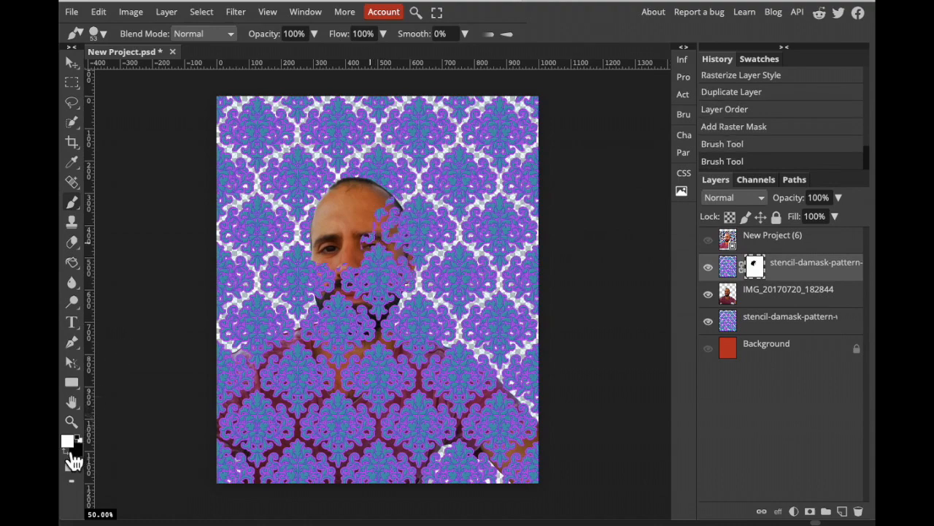
key(x)
mouse_move(390, 214)
mouse_down()
mouse_move(329, 345)
mouse_move(356, 289)
mouse_up()
Paint the mask black beneath the beard to clear the damask pattern from the neck and upper chest
scroll(474, 373, up, 2)
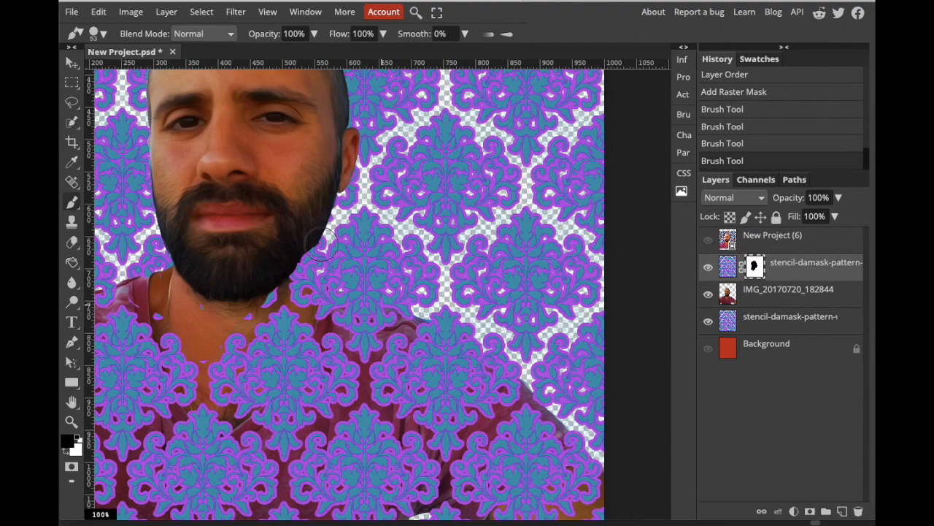
drag(329, 258, 302, 285)
drag(357, 349, 400, 316)
mouse_move(400, 316)
mouse_down()
mouse_move(314, 295)
mouse_move(310, 394)
mouse_move(324, 342)
mouse_up()
drag(405, 447, 337, 342)
mouse_move(338, 342)
mouse_down()
mouse_move(350, 365)
mouse_move(336, 406)
mouse_move(219, 349)
mouse_move(262, 358)
mouse_up()
Reduce the brush size and mask out the damask motifs covering the middle of the shirt, following the outlines of the remaining motifs
click(103, 34)
drag(193, 69, 178, 70)
mouse_move(297, 453)
mouse_down()
mouse_move(282, 438)
mouse_move(285, 482)
mouse_up()
click(103, 34)
mouse_move(437, 320)
mouse_down()
mouse_move(457, 308)
mouse_move(483, 418)
mouse_move(497, 373)
mouse_move(431, 336)
mouse_move(438, 365)
mouse_move(421, 356)
mouse_move(406, 381)
mouse_up()
mouse_move(281, 474)
mouse_down()
mouse_move(179, 473)
mouse_move(210, 416)
mouse_up()
mouse_move(211, 409)
mouse_down()
mouse_move(312, 410)
mouse_move(409, 438)
mouse_up()
drag(394, 411, 278, 338)
Set the brush size to 24, mask out leftover pattern fragments on the shirt, and switch the foreground color to white
scroll(279, 376, up, 4)
click(103, 34)
drag(194, 69, 179, 70)
drag(332, 288, 332, 365)
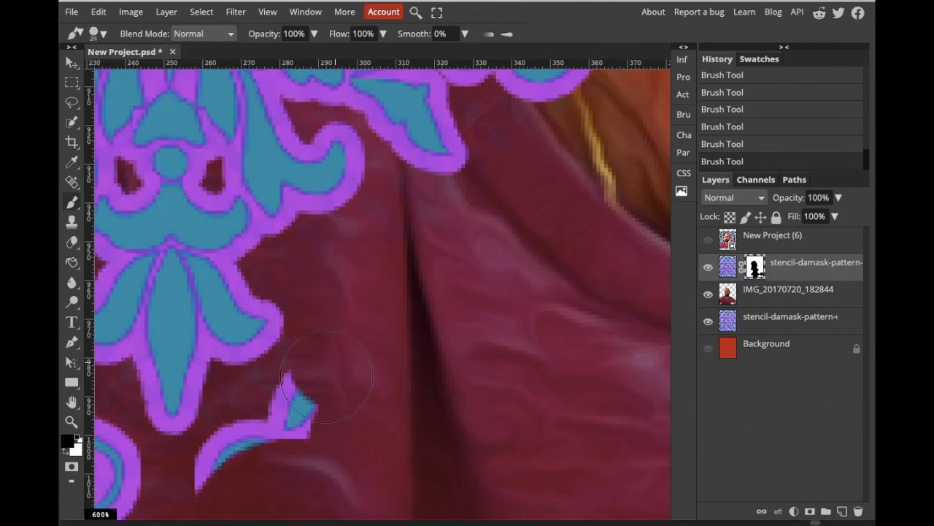
scroll(350, 336, down, 5)
scroll(475, 417, down, 5)
key(x)
scroll(467, 350, down, 1)
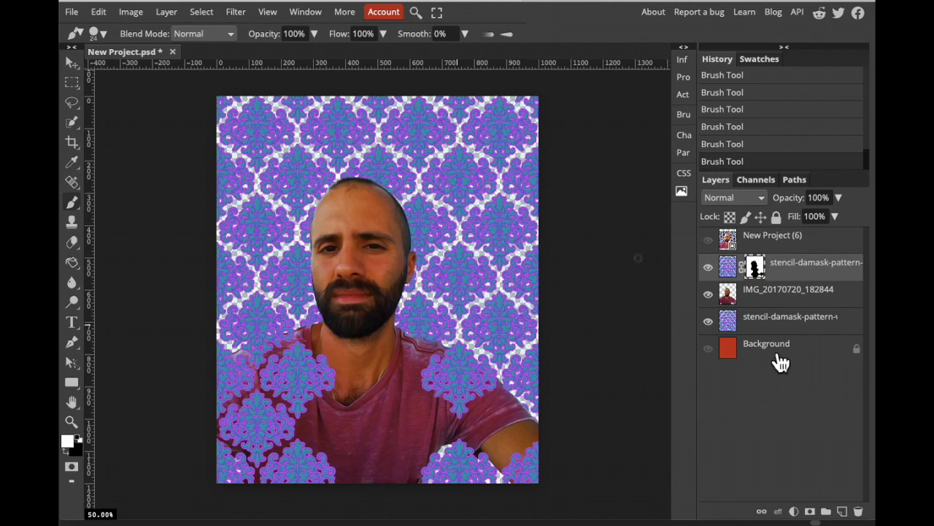
Toggle the red Background layer's visibility to compare the look, leaving the layer shown
click(709, 350)
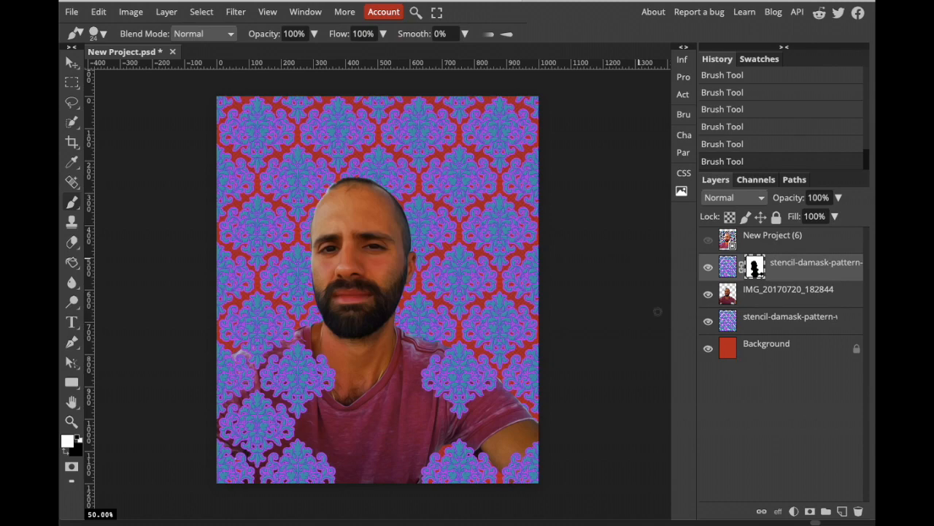
click(708, 348)
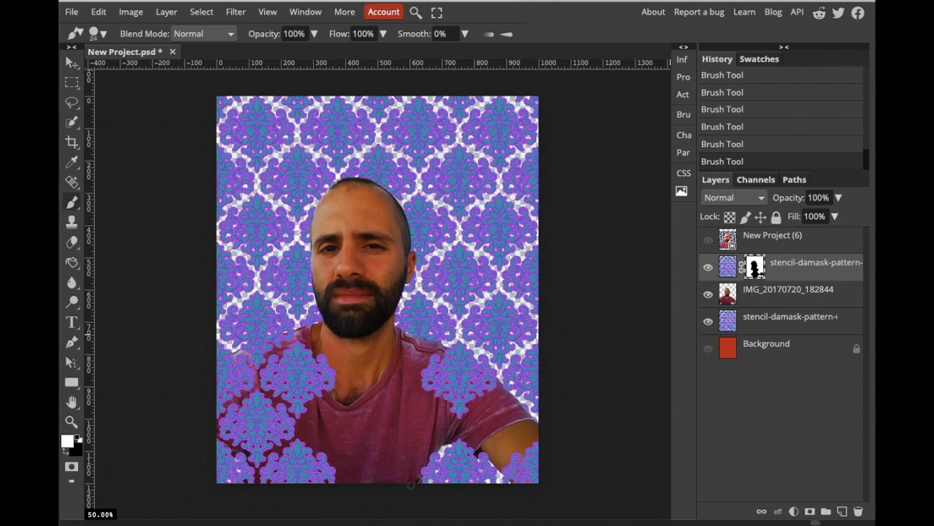
click(709, 349)
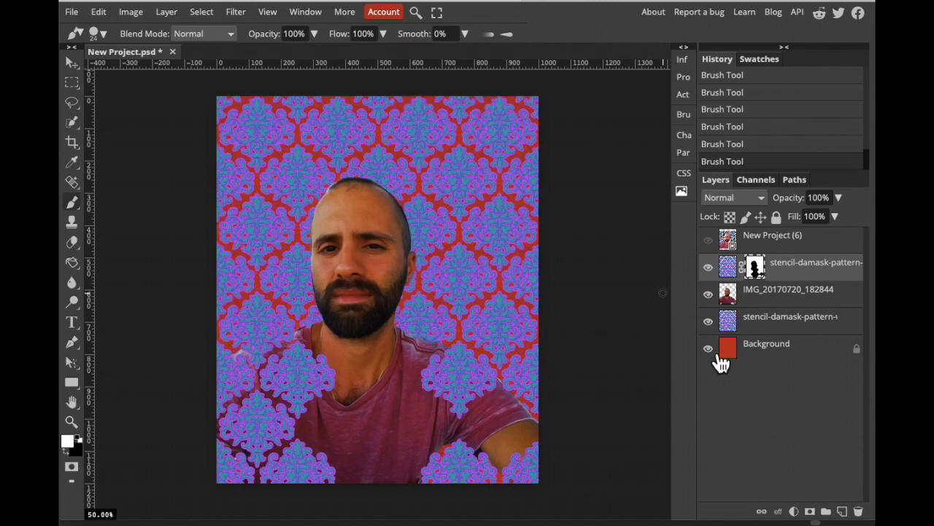
Try a default-color fill on the Background layer with the Paint Bucket, and refill it with dark blue
click(66, 452)
click(72, 263)
click(769, 353)
click(504, 271)
click(505, 270)
click(68, 441)
click(659, 280)
click(663, 312)
click(791, 380)
click(482, 267)
click(482, 268)
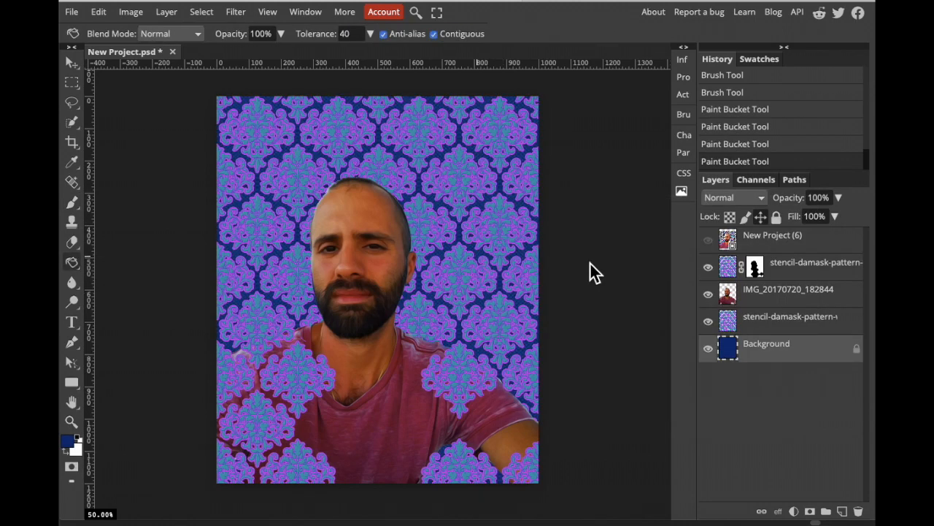